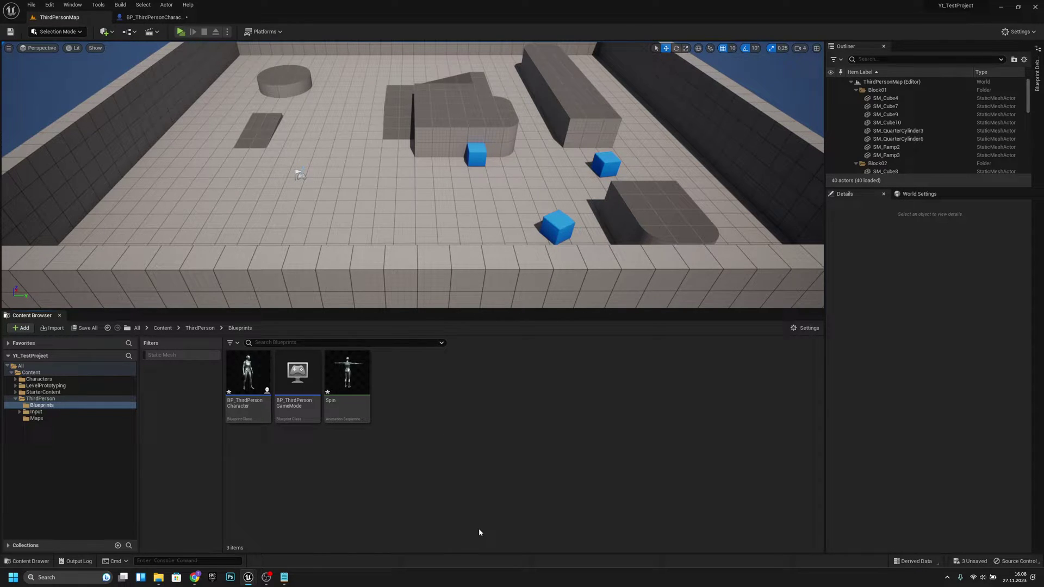
Open the ABP_Manny animation blueprint from the Characters/Mannequins/Animations folder
click(45, 381)
click(33, 373)
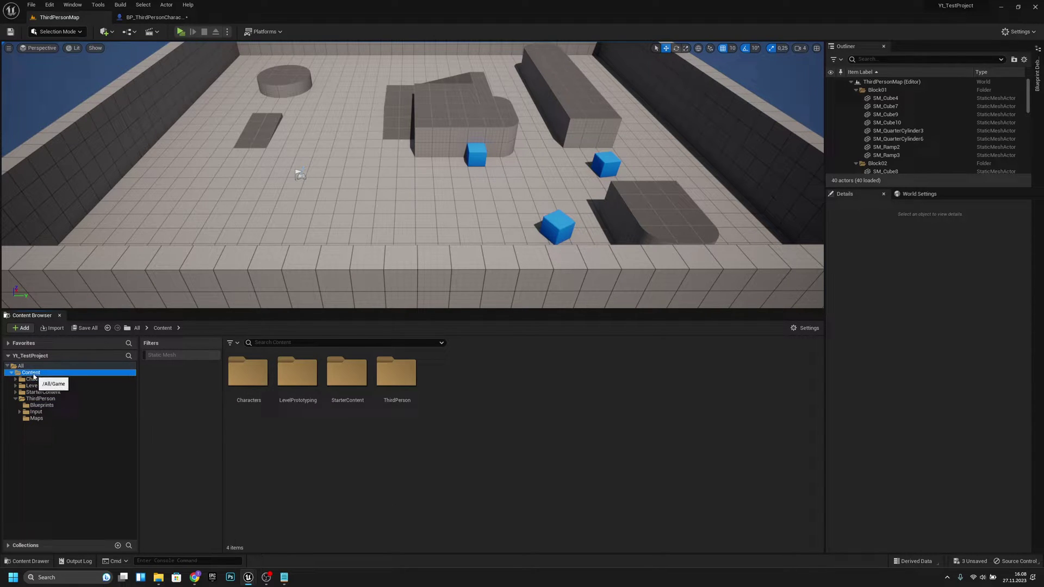
click(43, 380)
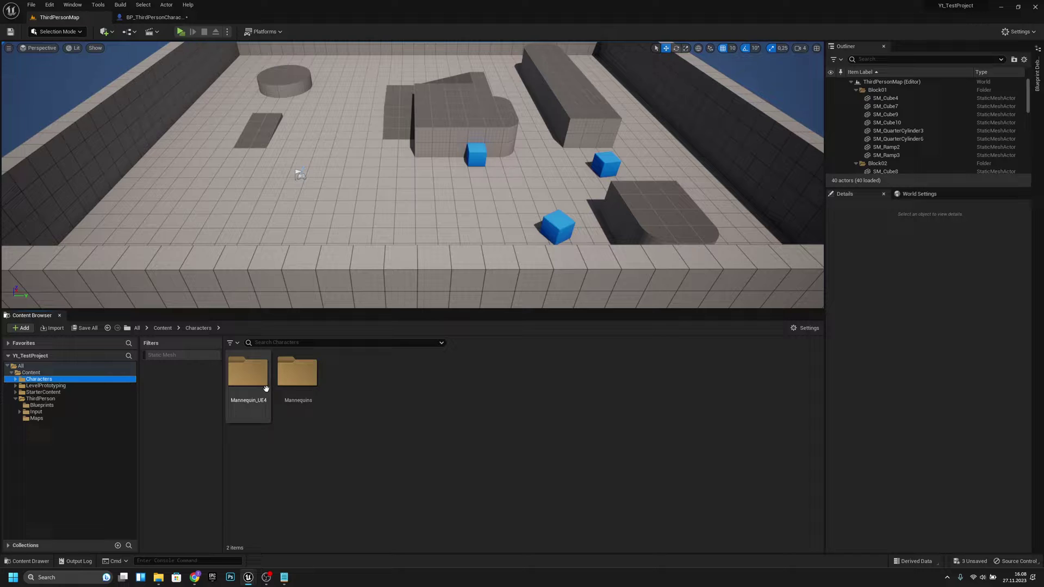
double_click(294, 397)
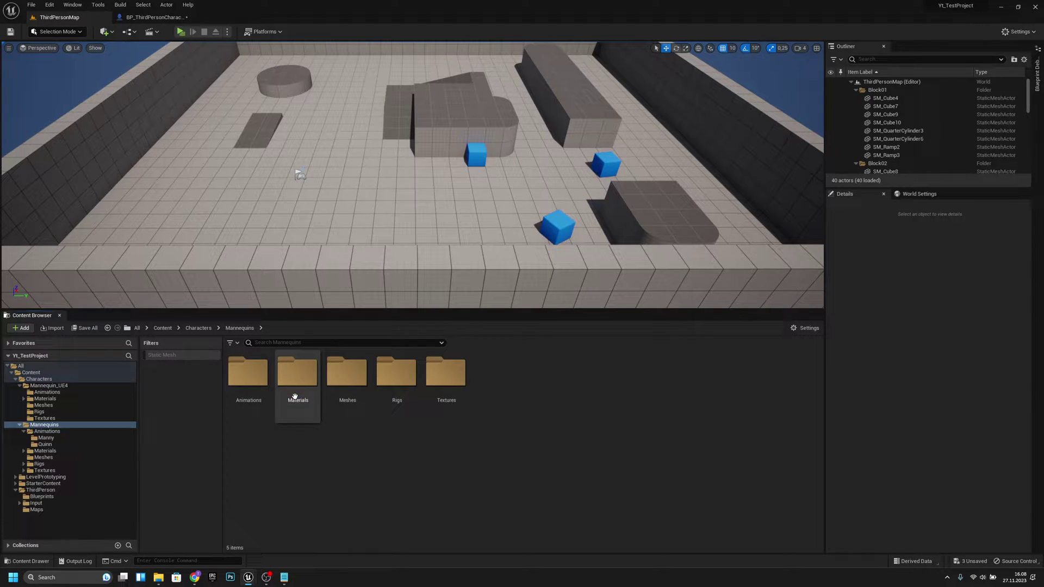
double_click(234, 380)
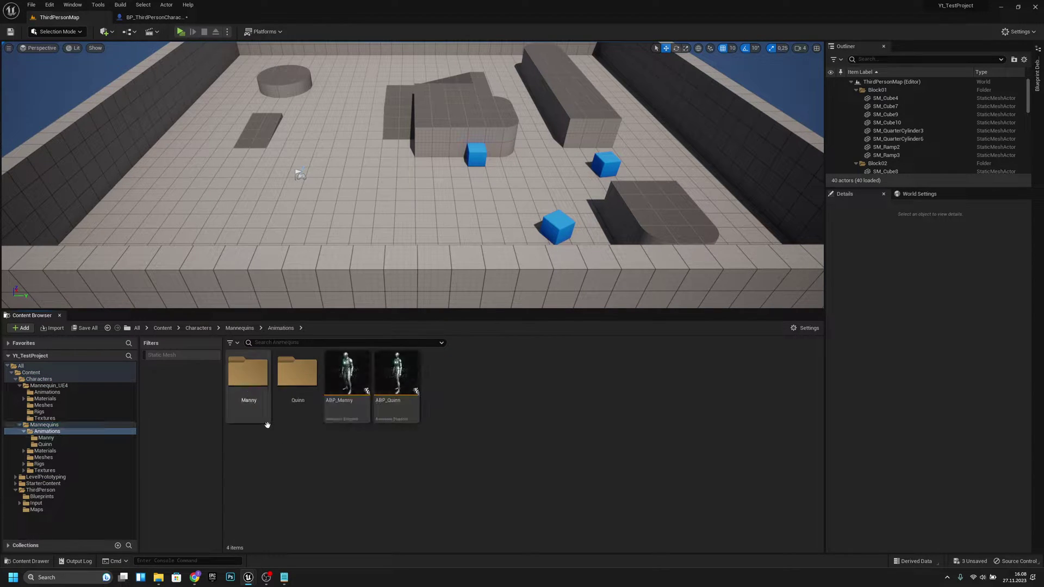
click(349, 370)
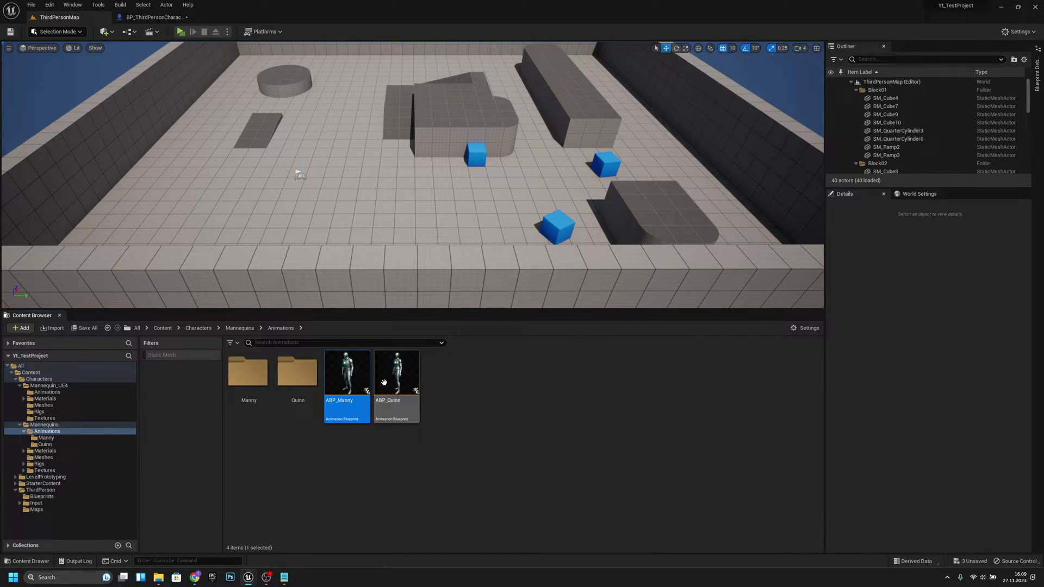
double_click(351, 378)
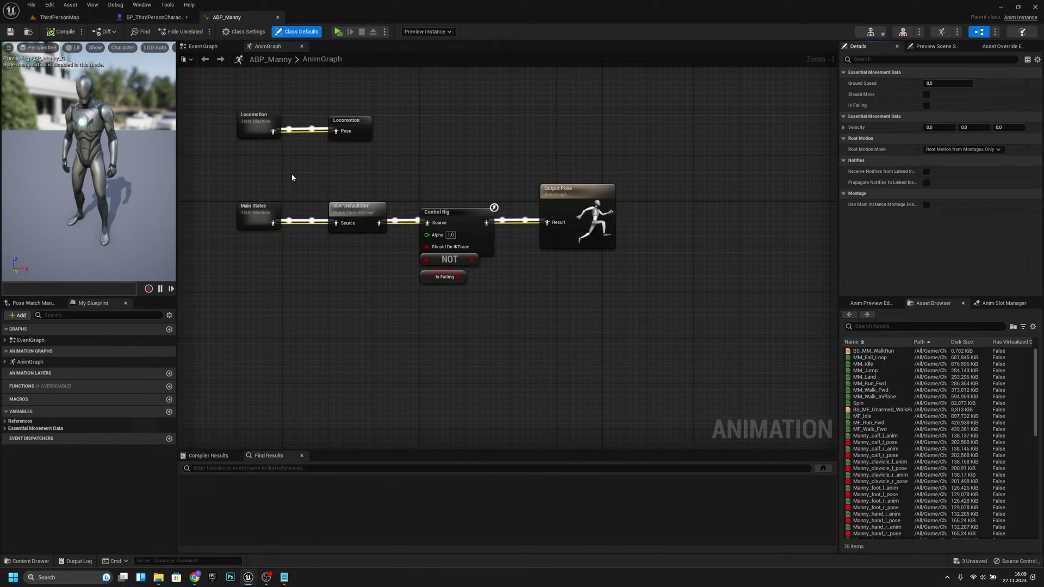
Examine the DefaultSlot node between Main States and Control Rig in the AnimGraph
drag(331, 183, 330, 185)
click(314, 266)
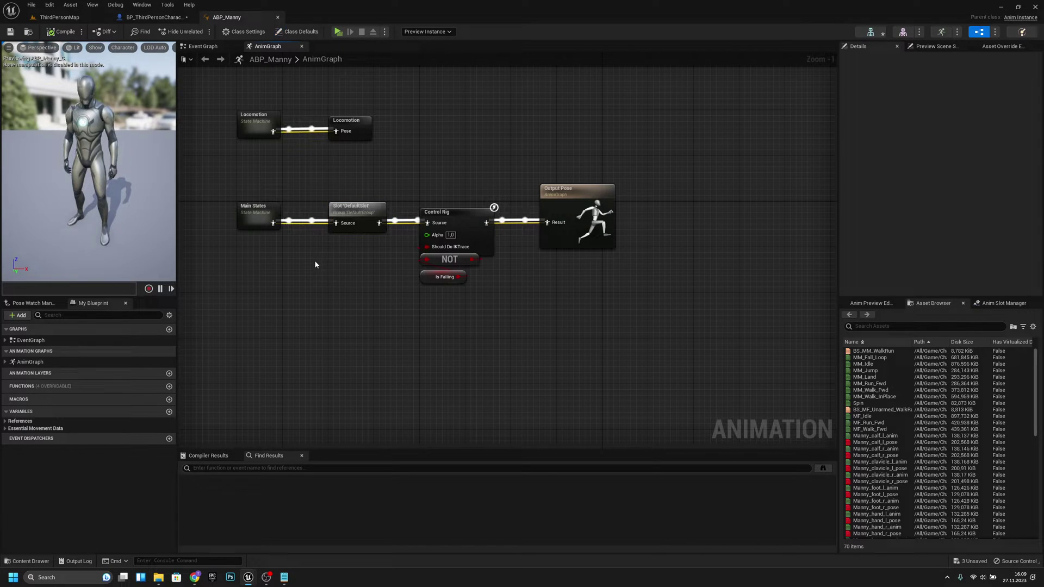
right_drag(331, 248, 374, 263)
mouse_move(383, 222)
mouse_down()
mouse_move(384, 262)
mouse_move(386, 223)
mouse_up()
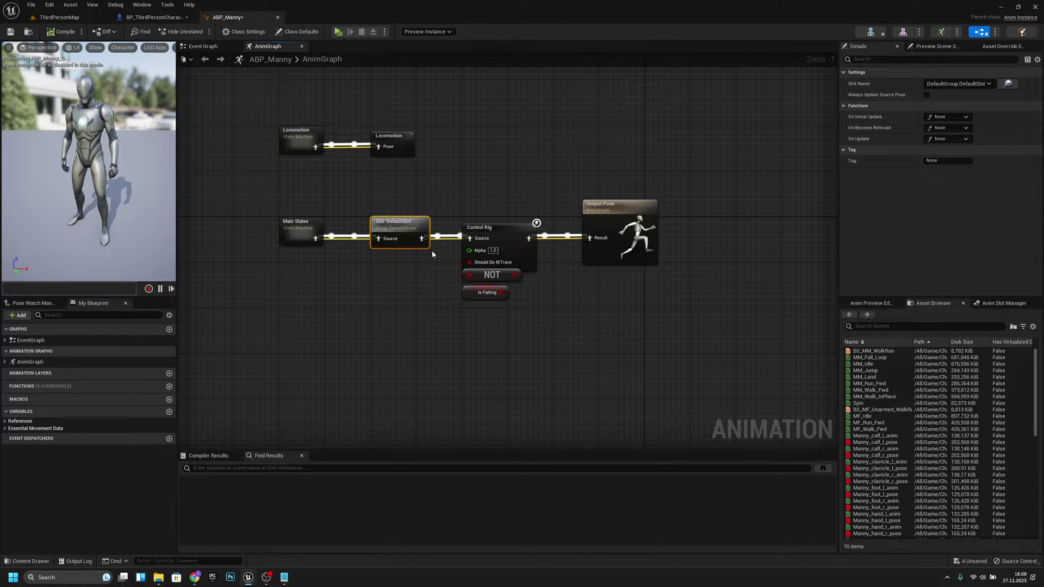
Add a second DefaultSlot node below the existing one in the AnimGraph and delete it
right_click(379, 270)
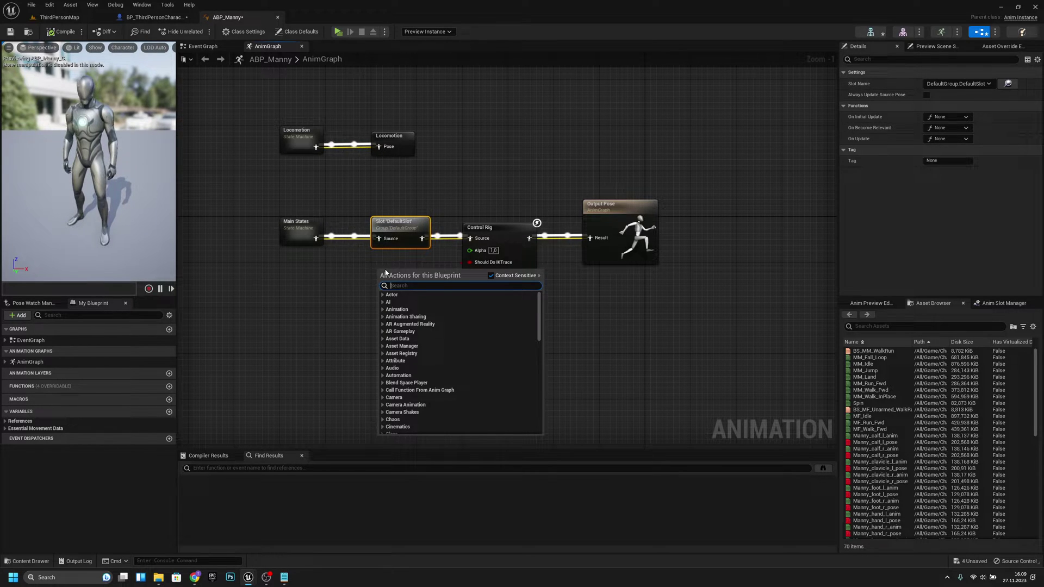
text(default)
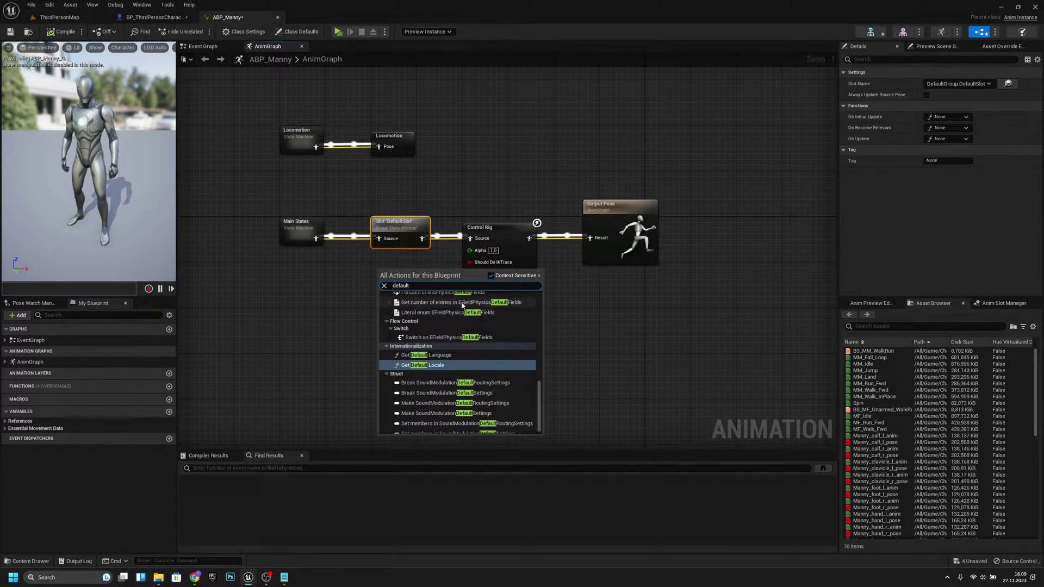
text( sl)
key(Return)
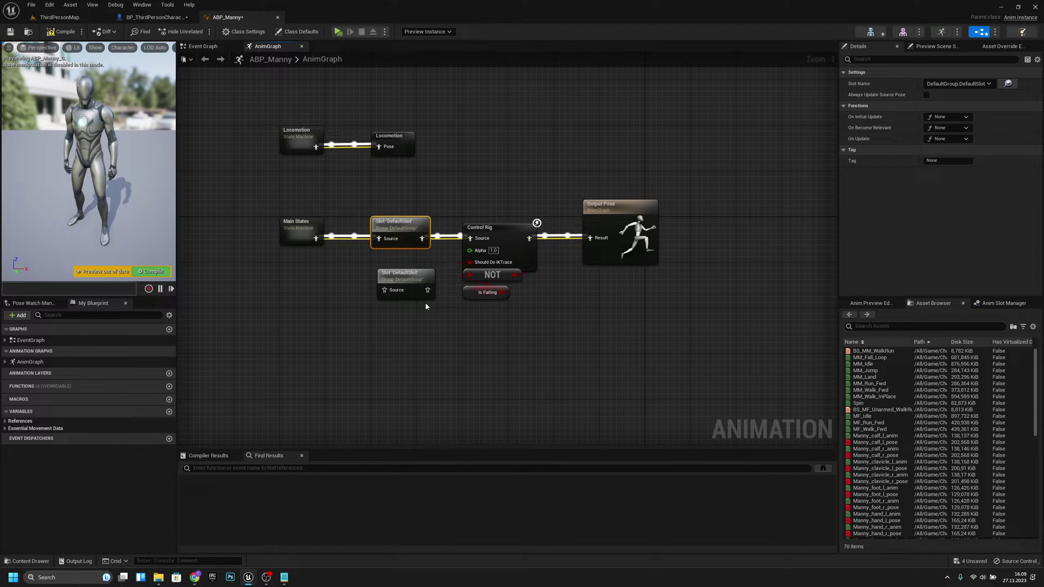
click(379, 273)
key(Delete)
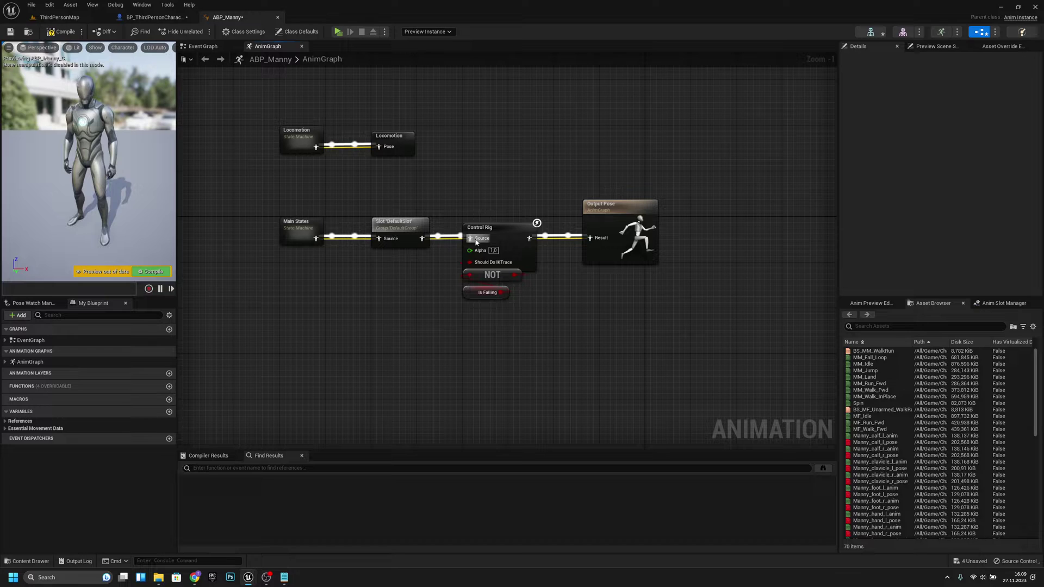
Compile and save the ABP_Manny animation blueprint and return to the ThirdPersonMap level
click(65, 33)
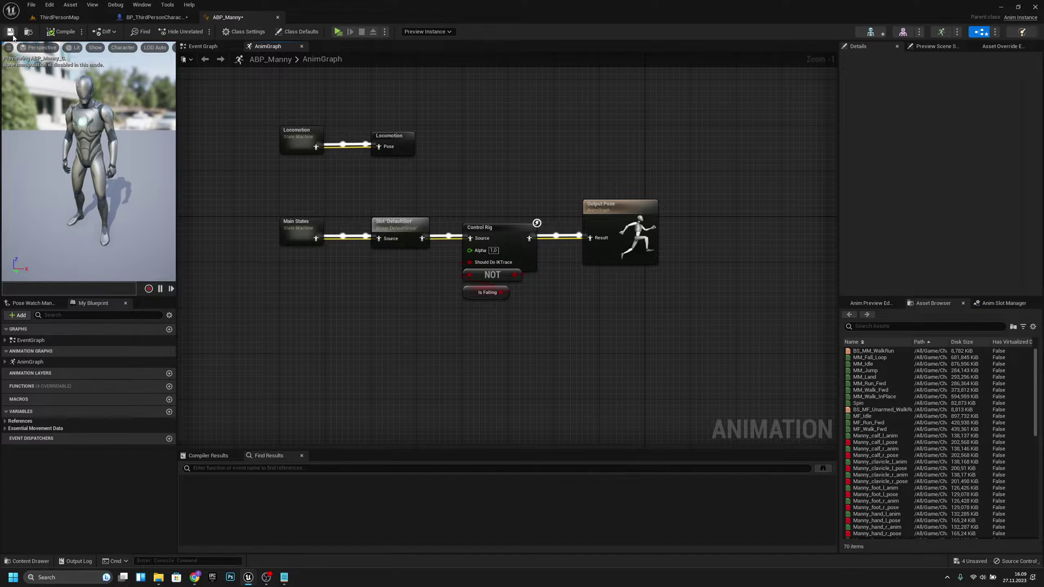
click(157, 17)
click(60, 17)
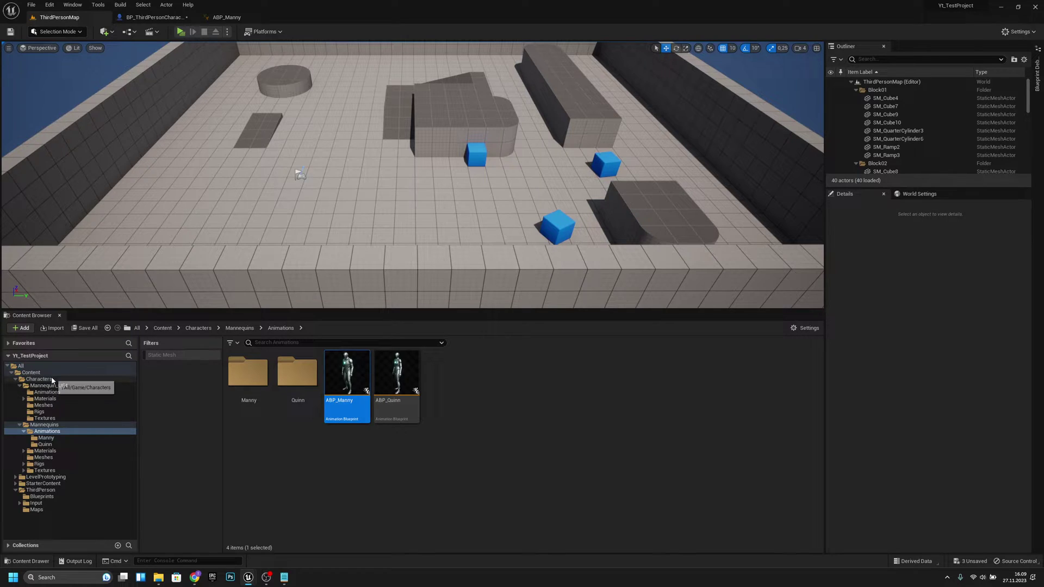
Open the Spin animation sequence from ThirdPerson/Blueprints, examine its root track from the first frame, and close it
click(55, 496)
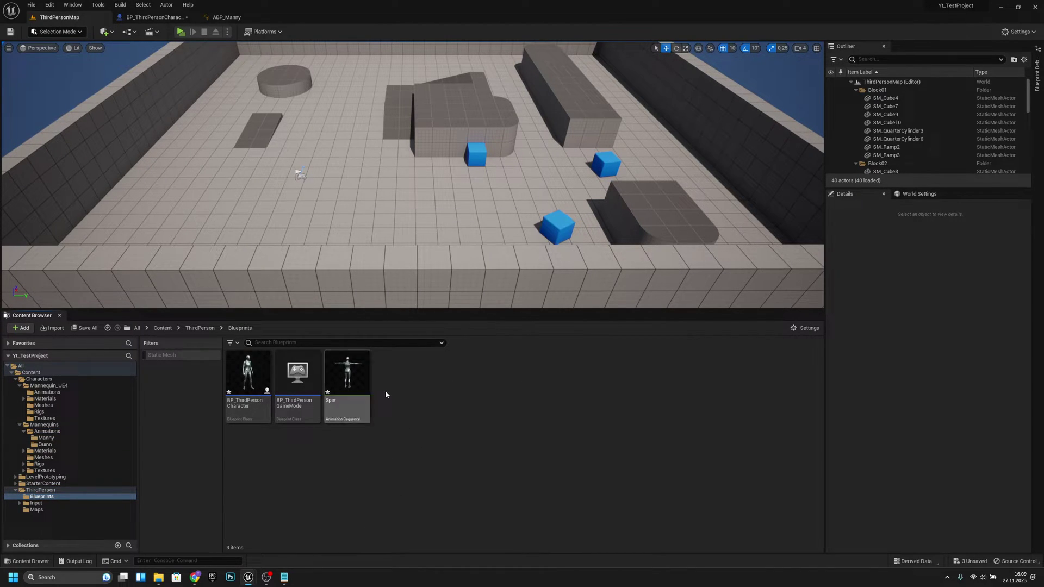
double_click(348, 375)
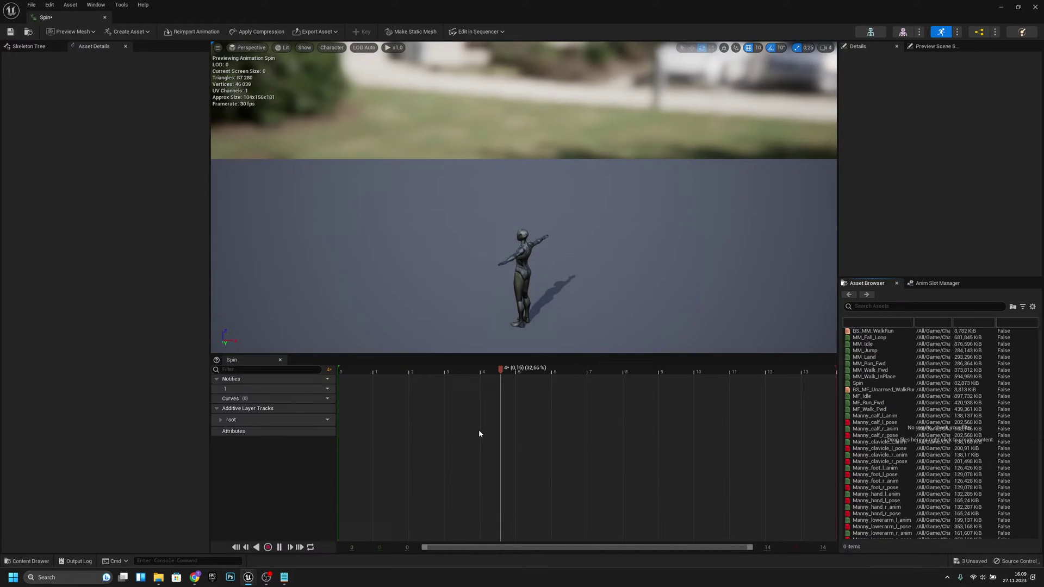
click(357, 423)
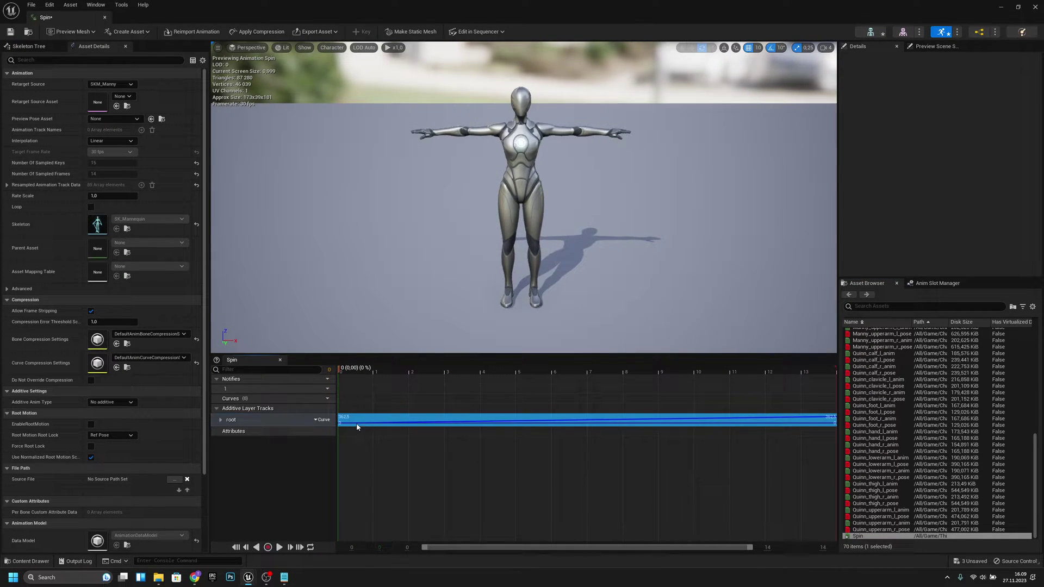
mouse_move(339, 370)
mouse_down()
mouse_move(828, 374)
mouse_move(340, 376)
mouse_up()
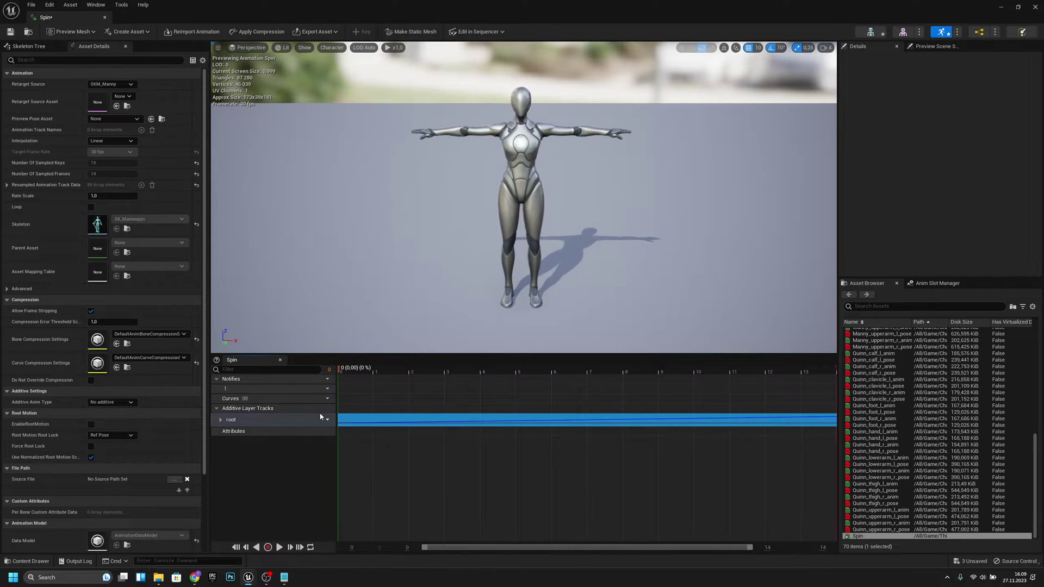
click(104, 19)
Create an animation montage from the Spin animation sequence in the Blueprints folder
right_click(348, 381)
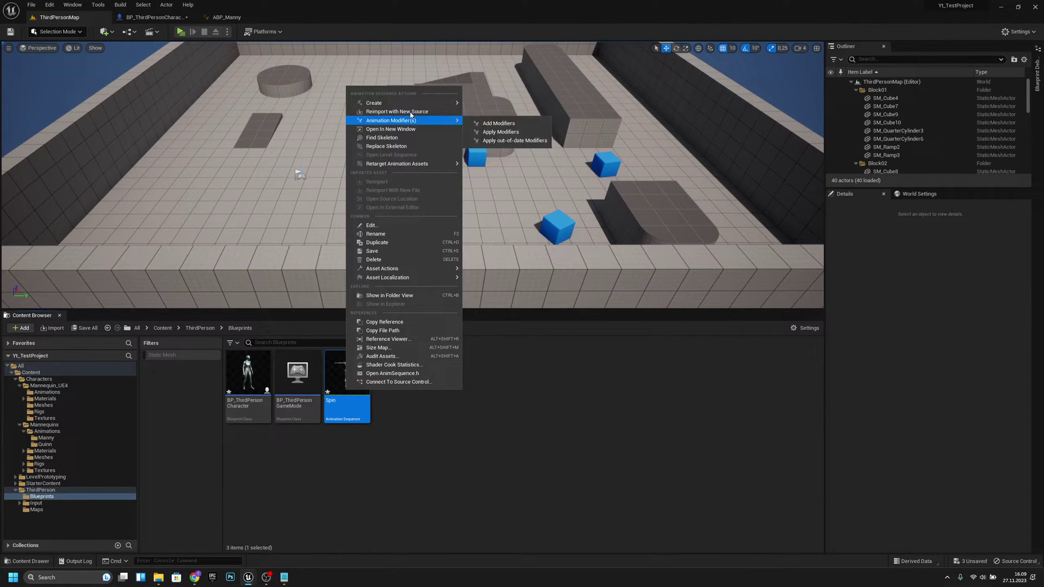
mouse_move(401, 103)
click(505, 115)
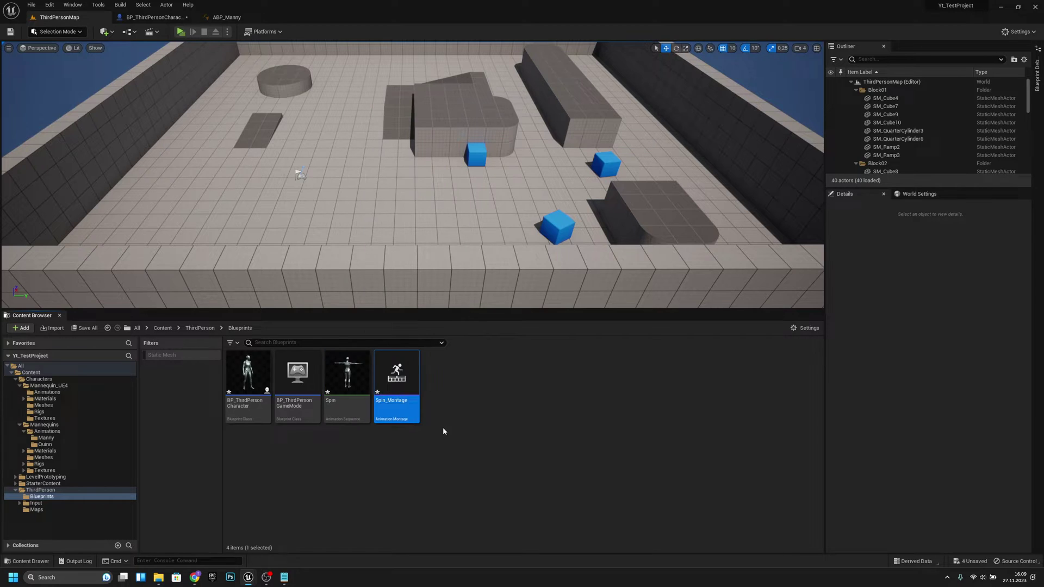
Reopen the Spin sequence to view its root curve track and close it
double_click(363, 416)
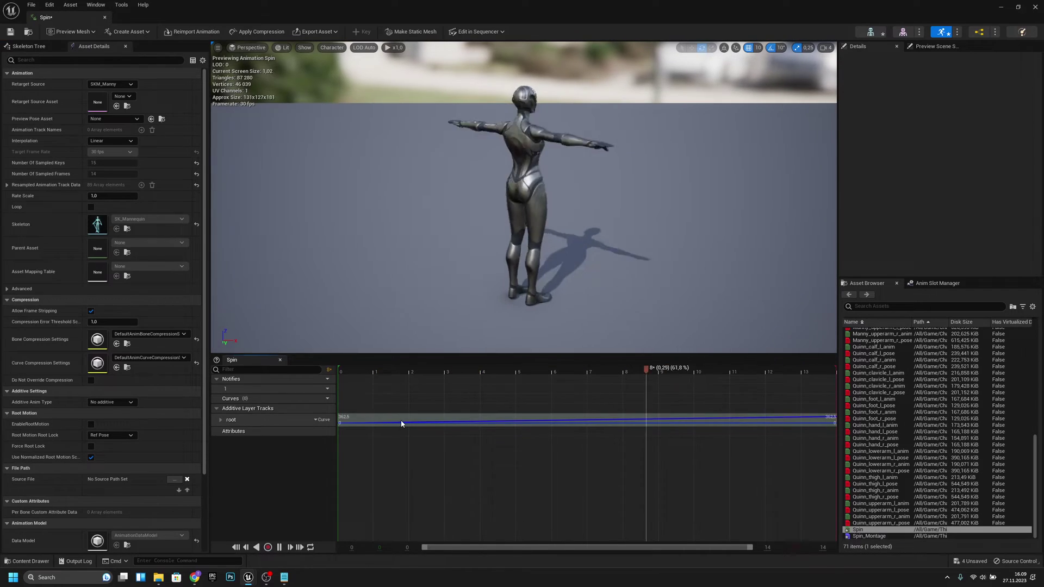
click(401, 424)
click(104, 17)
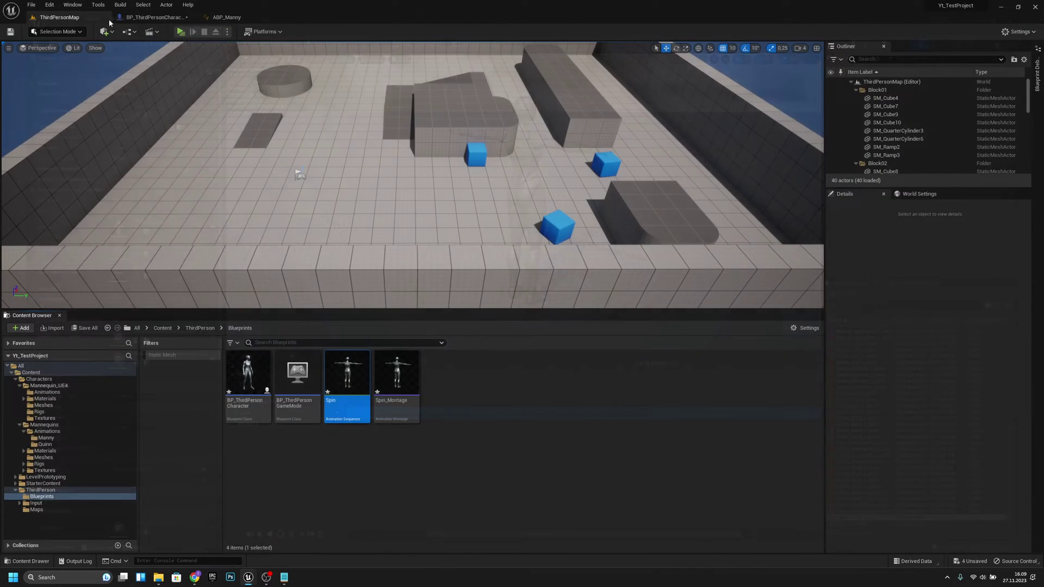
Open Spin_Montage, try a play rate of 0,632 on its Spin segment, and reset the rate to default
double_click(354, 400)
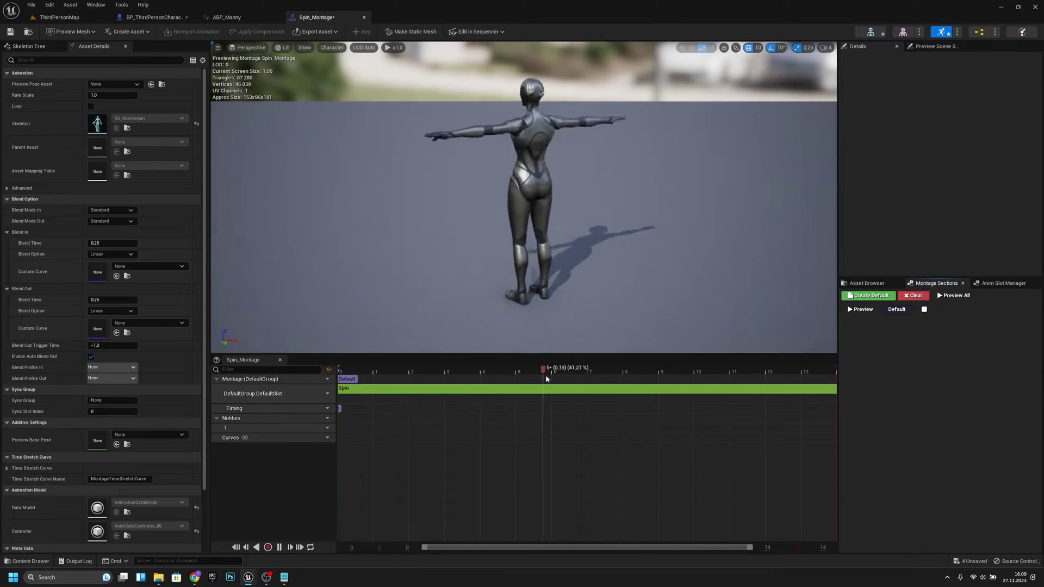
click(498, 389)
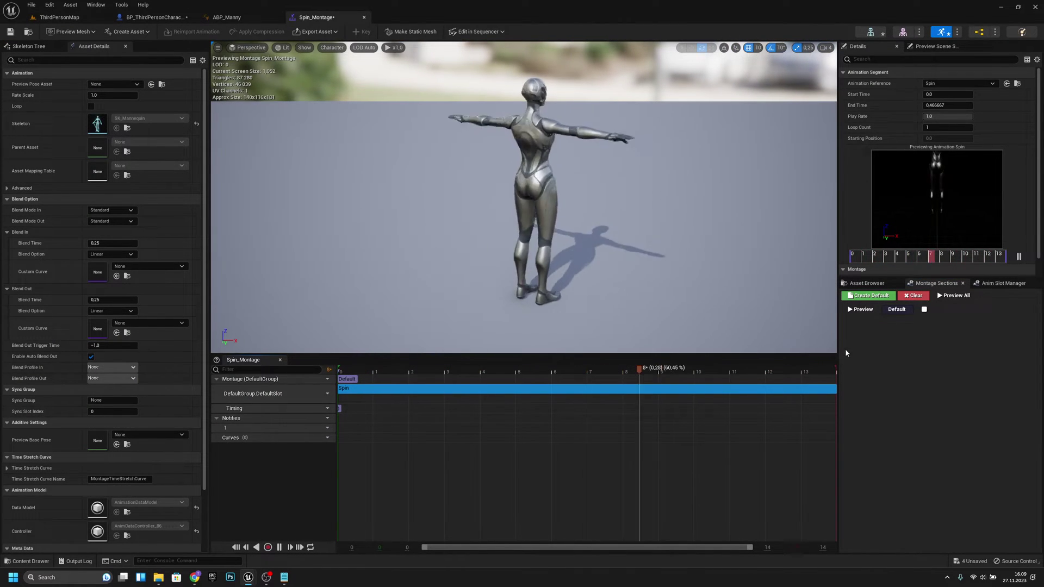
click(957, 116)
text(0,632)
key(Return)
click(1029, 116)
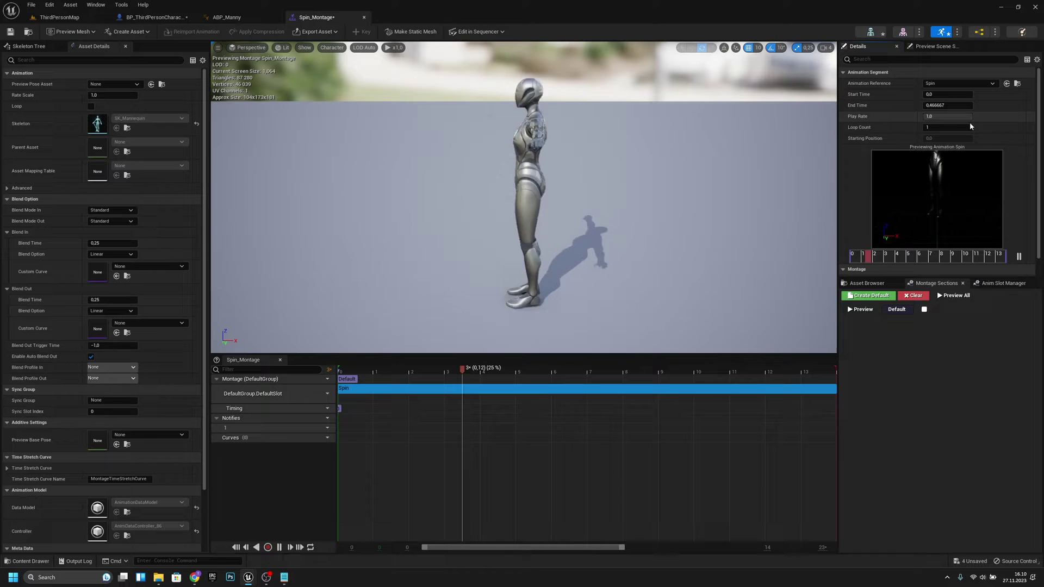
Rewind the Spin_Montage preview to frame 0 and open the Spin sequence to compare the two assets
drag(628, 371, 334, 380)
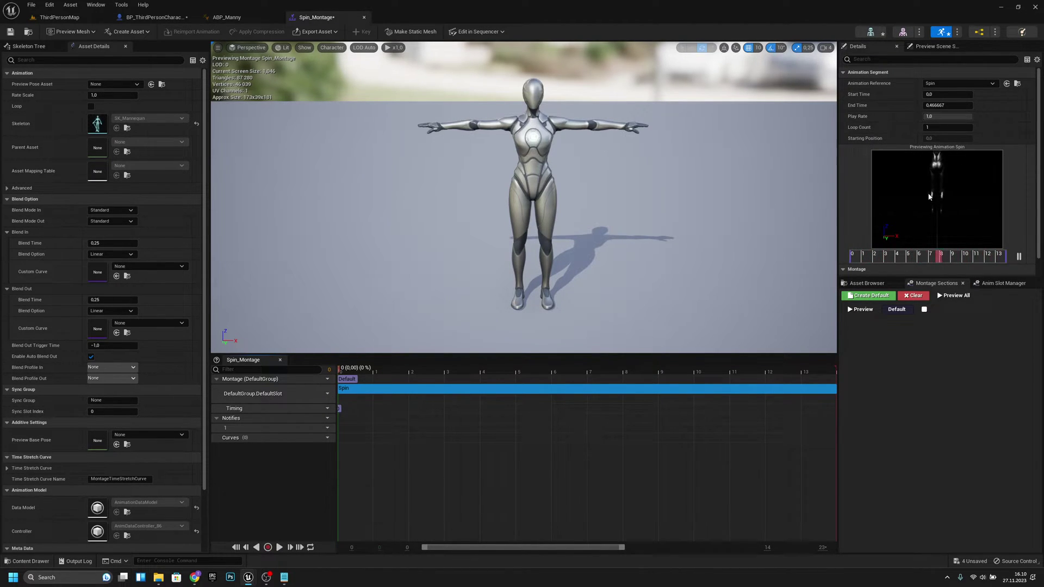
mouse_move(338, 374)
mouse_down()
mouse_move(439, 392)
mouse_move(349, 394)
mouse_move(333, 381)
mouse_up()
click(78, 22)
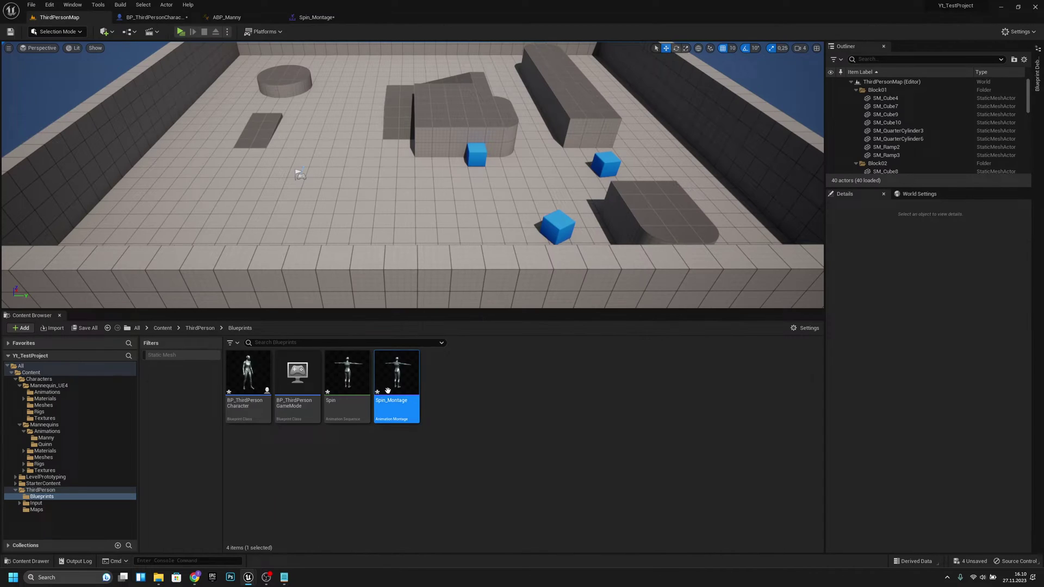
click(348, 408)
double_click(348, 408)
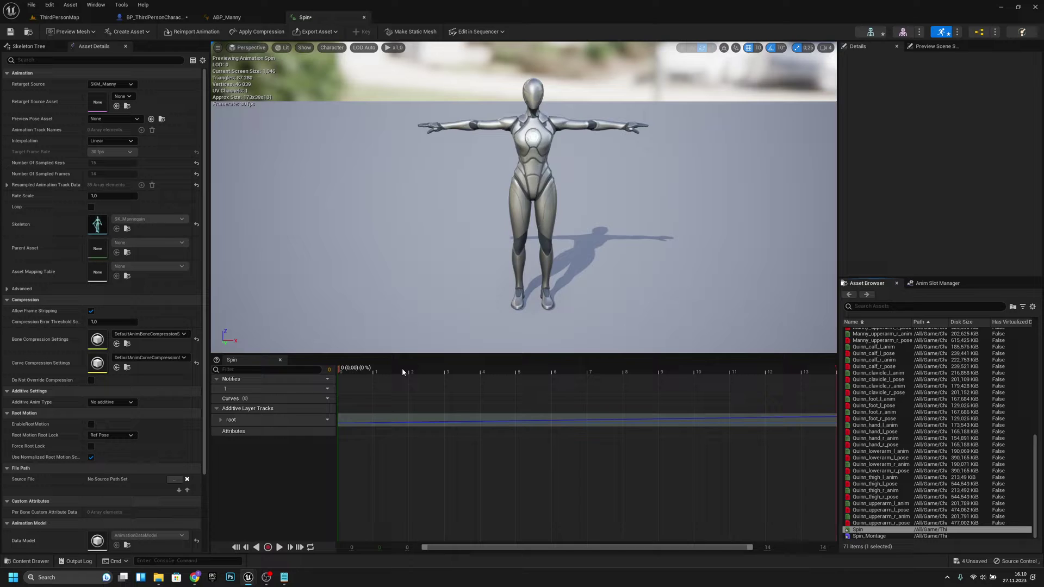
View the ABP_Manny AnimGraph, reopen Spin_Montage to check its animation preview, and close the montage
click(253, 16)
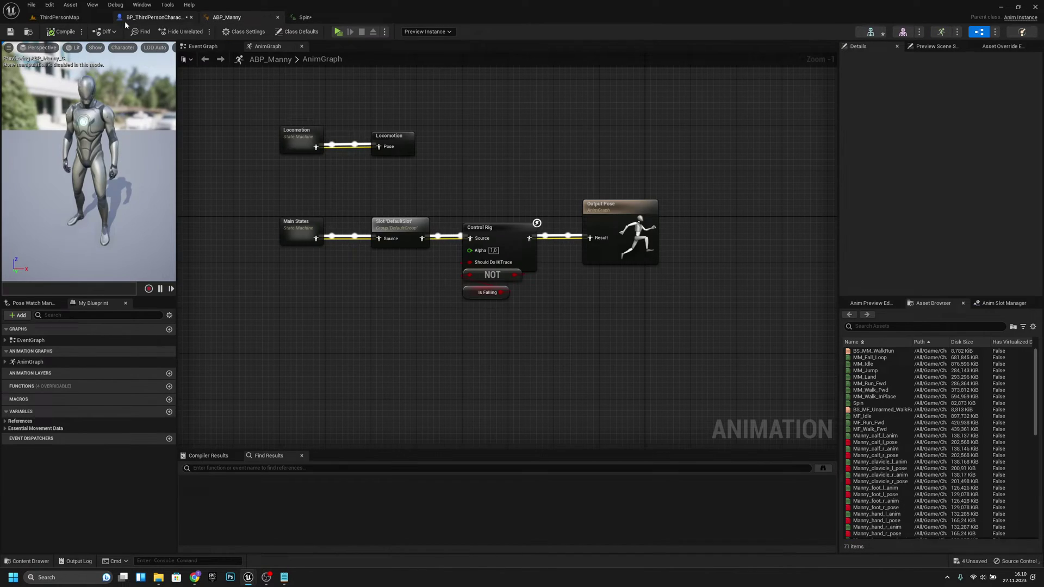
click(103, 18)
double_click(402, 385)
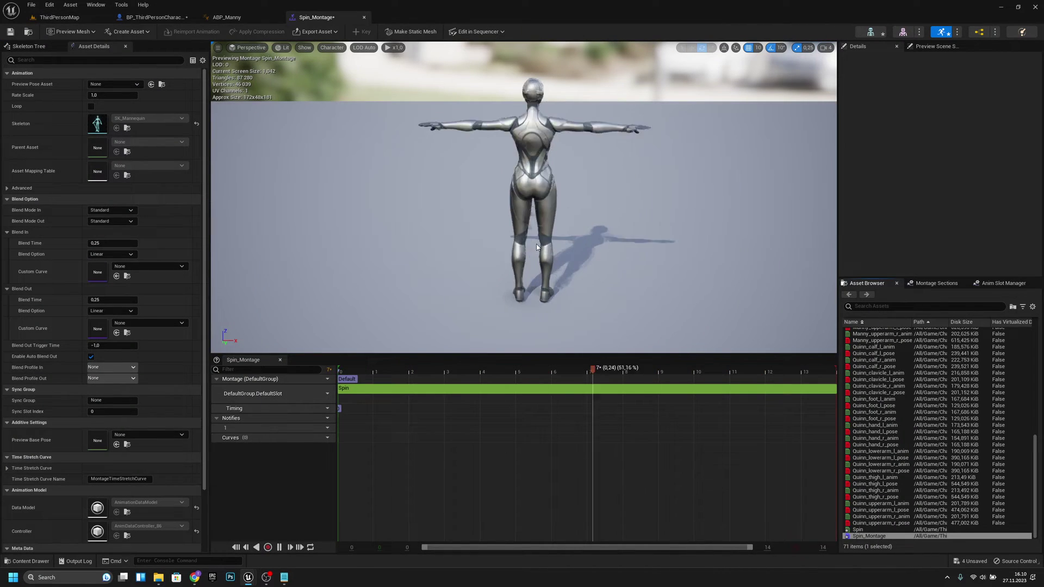
click(364, 17)
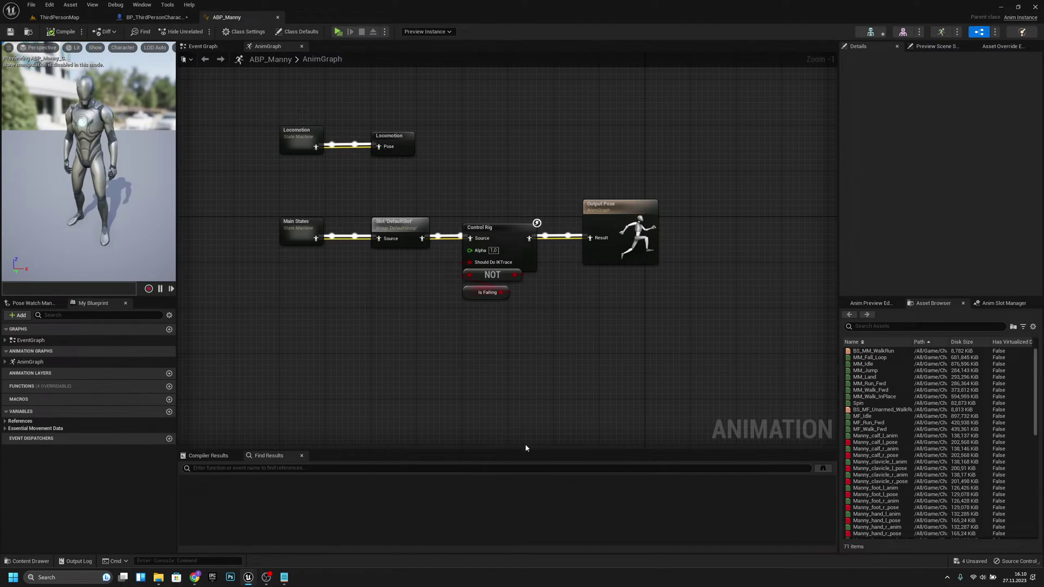
Create a new animation named Spin1 from the Spin sequence's current animation data in the ThirdPerson/Blueprints folder
click(91, 18)
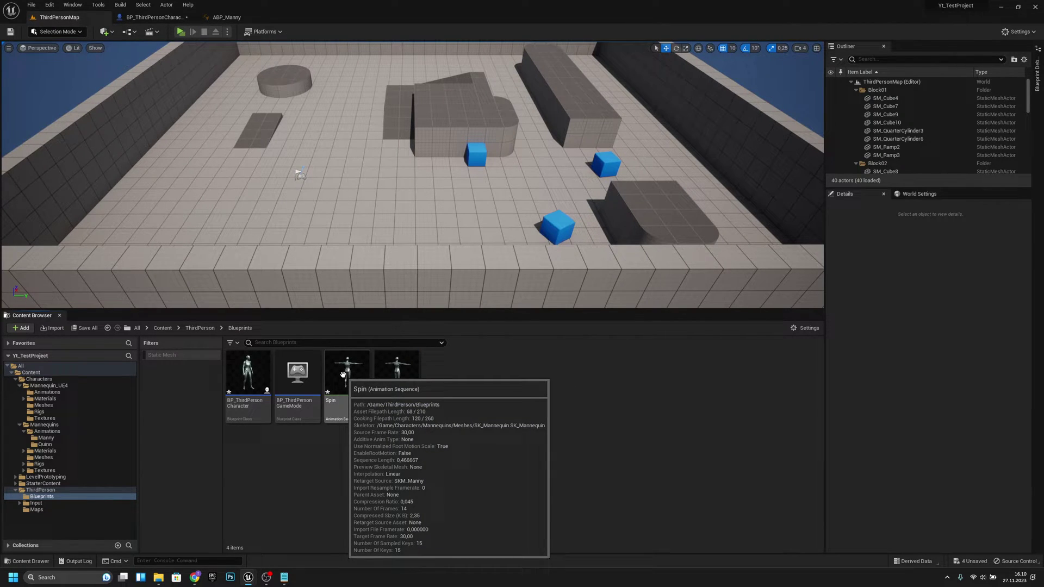
double_click(342, 375)
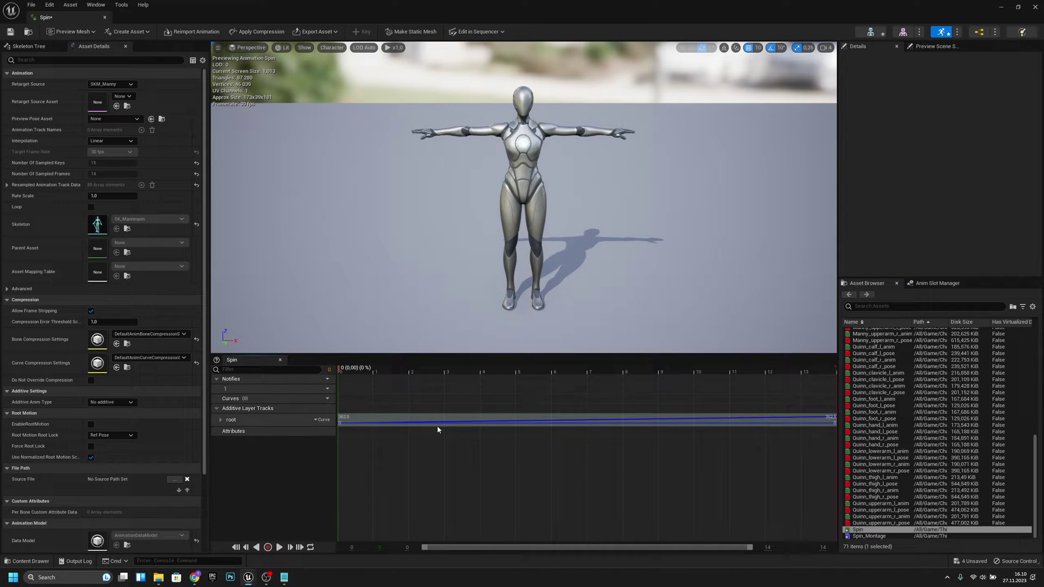
click(143, 31)
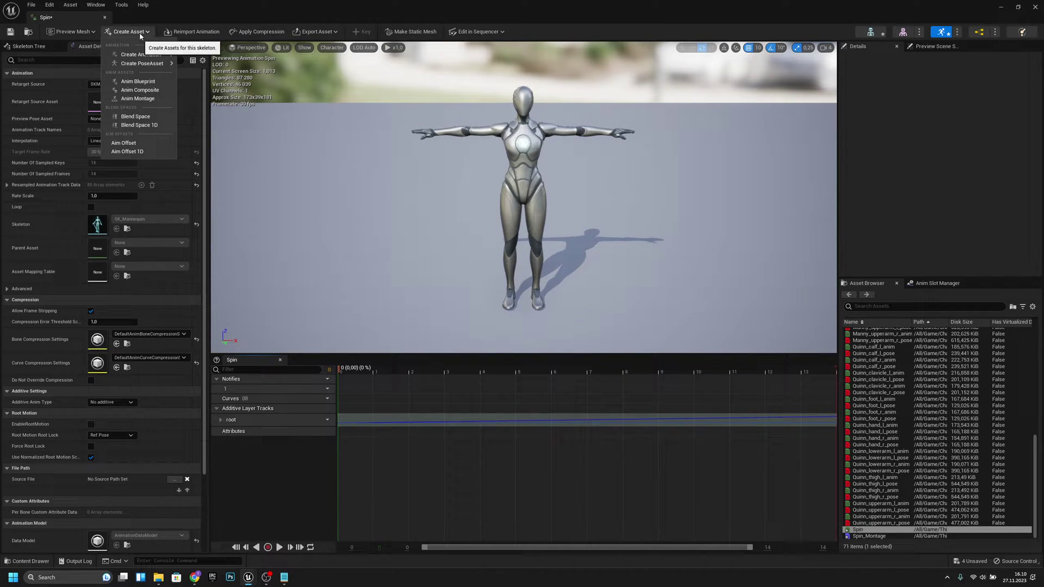
mouse_move(162, 55)
mouse_move(216, 88)
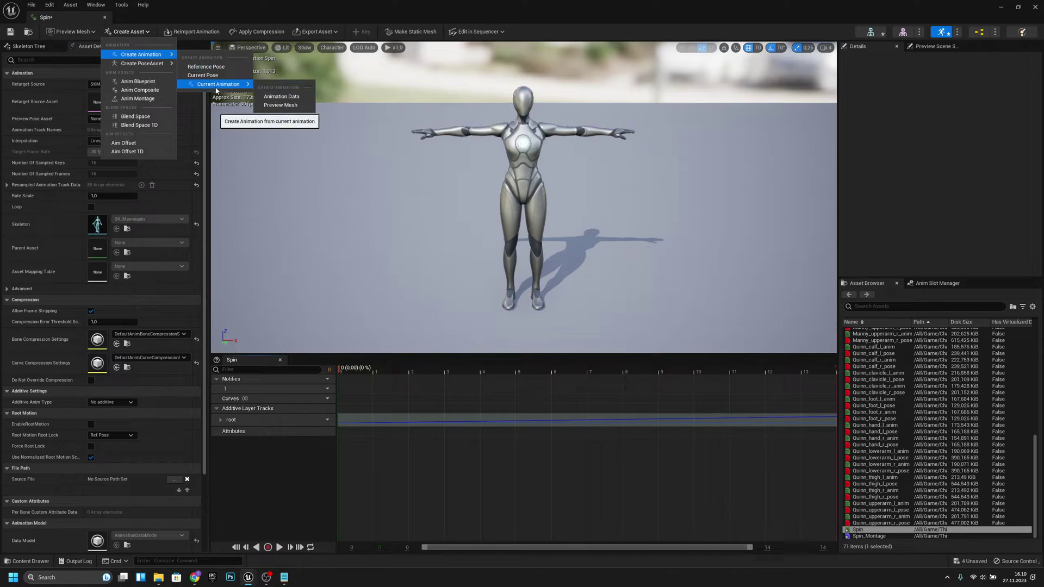
click(281, 97)
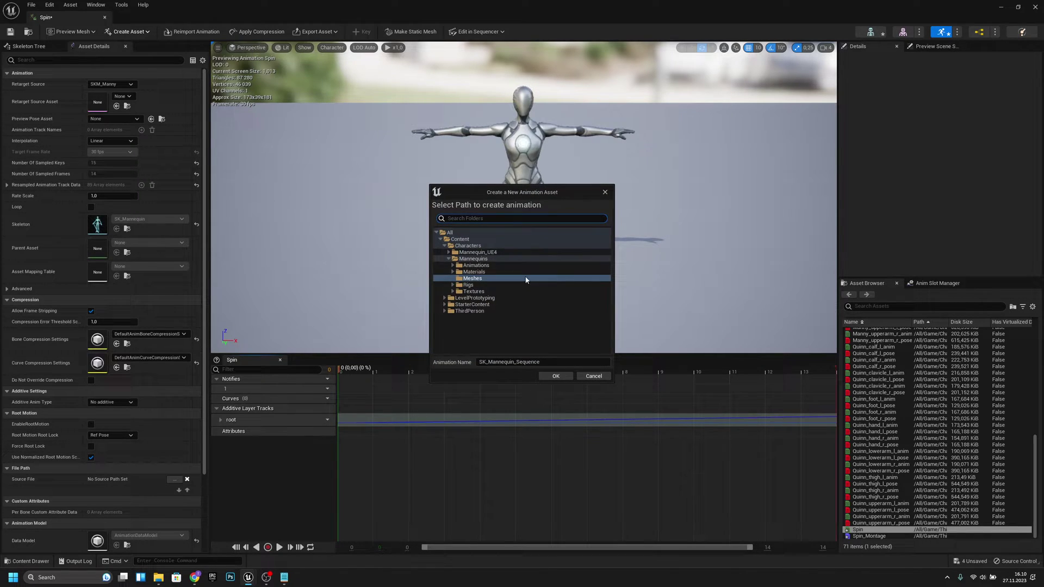
click(470, 312)
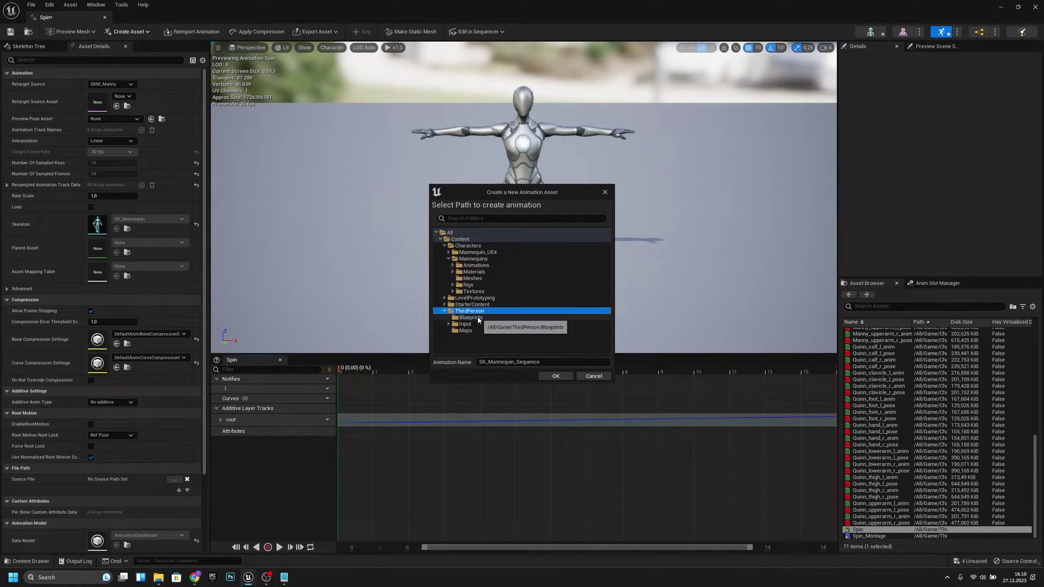
click(471, 318)
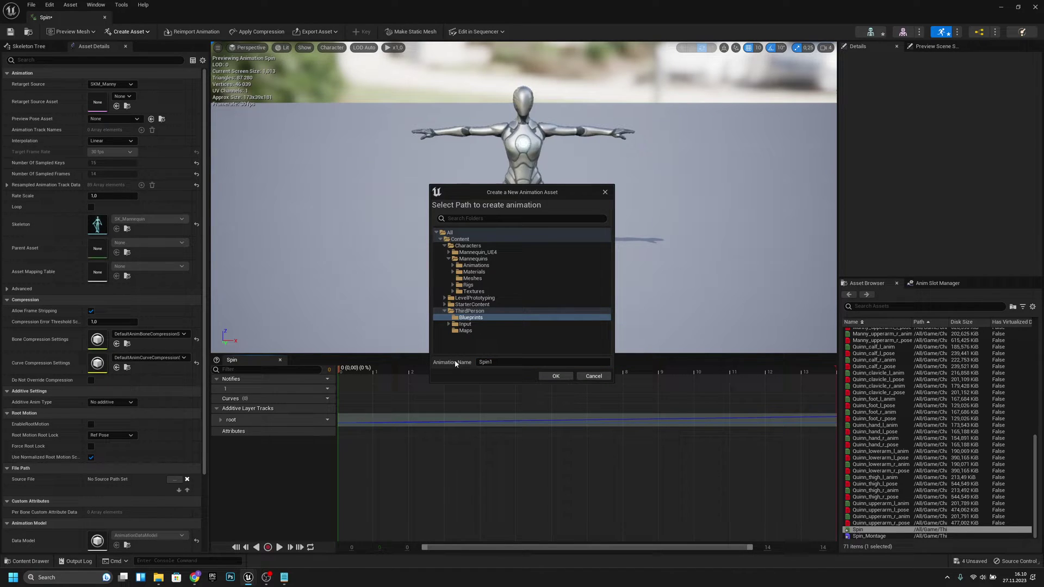
click(559, 375)
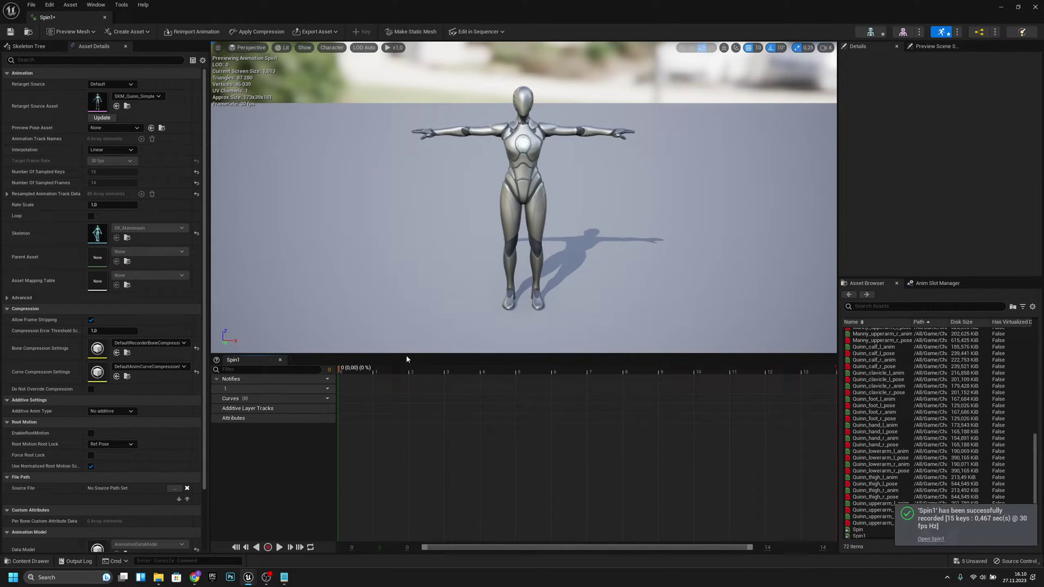
Play the Spin1 animation preview from frame 0 and close the sequence
mouse_move(348, 376)
mouse_down()
mouse_move(787, 362)
mouse_move(816, 370)
mouse_move(337, 377)
mouse_up()
key(space)
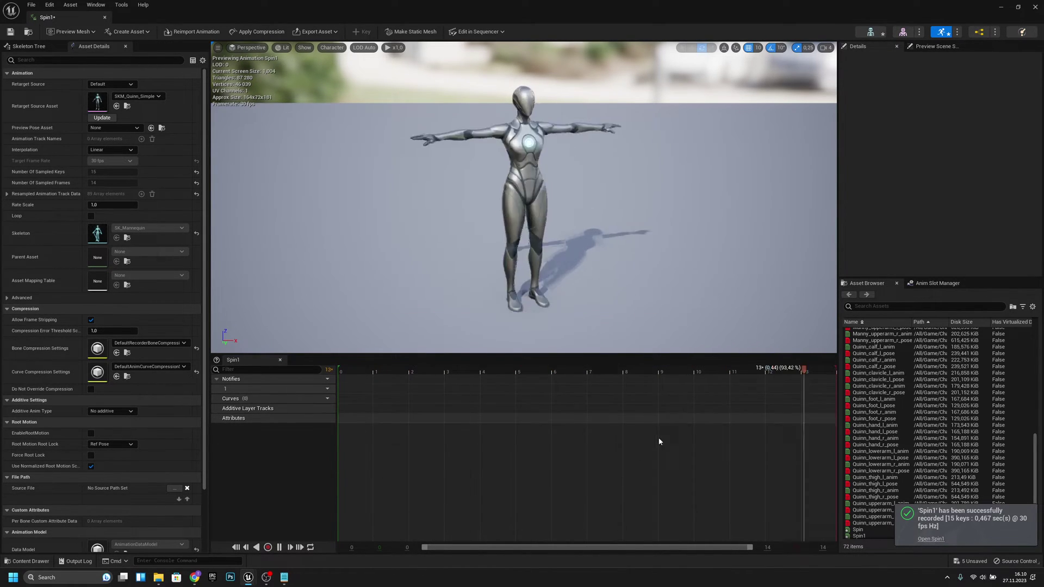
click(104, 17)
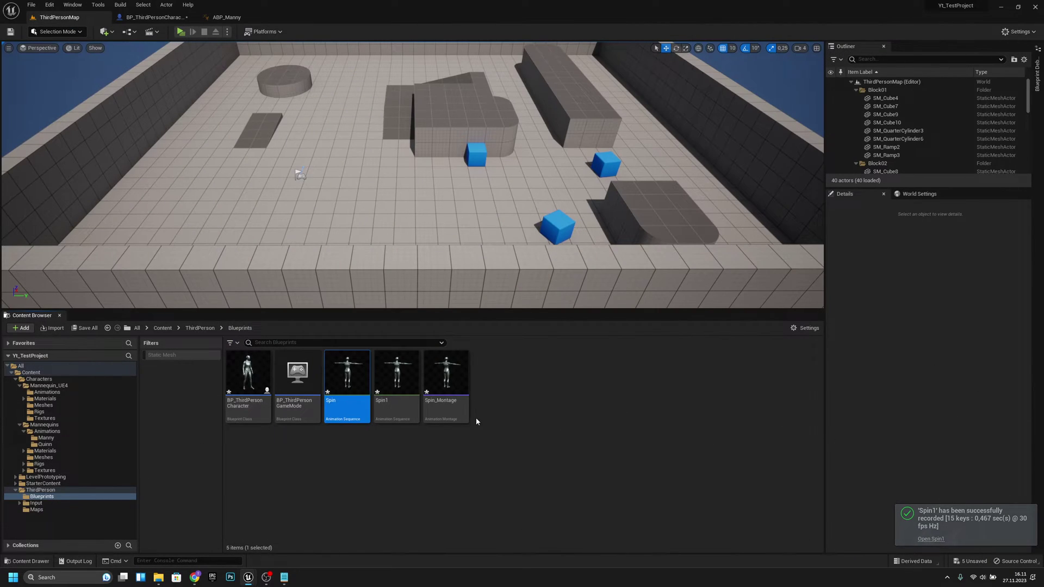
Open Spin_Montage, set its Spin segment's animation reference to Spin1, and close the montage
click(476, 418)
double_click(446, 378)
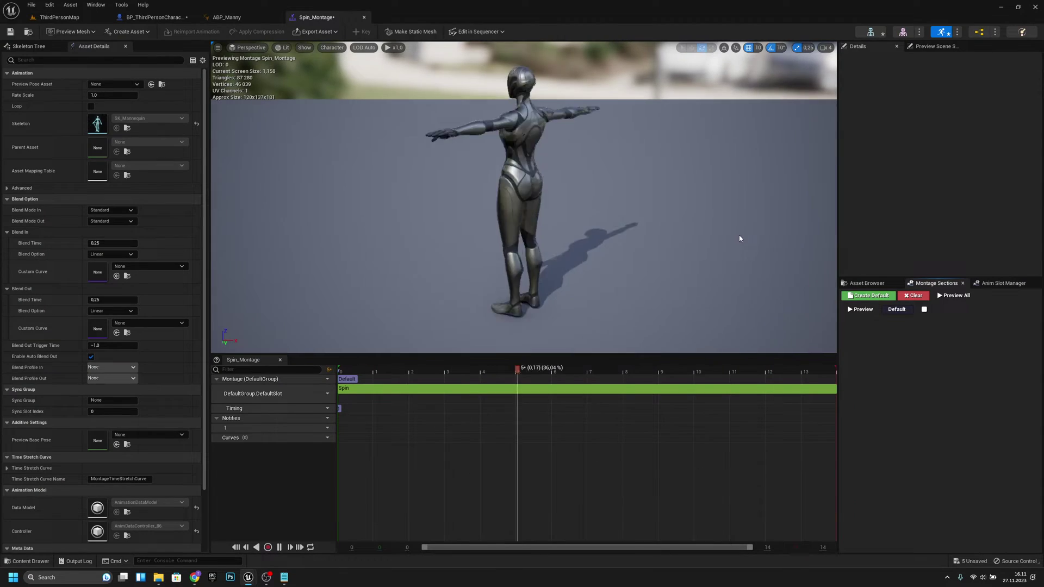
drag(366, 371, 340, 369)
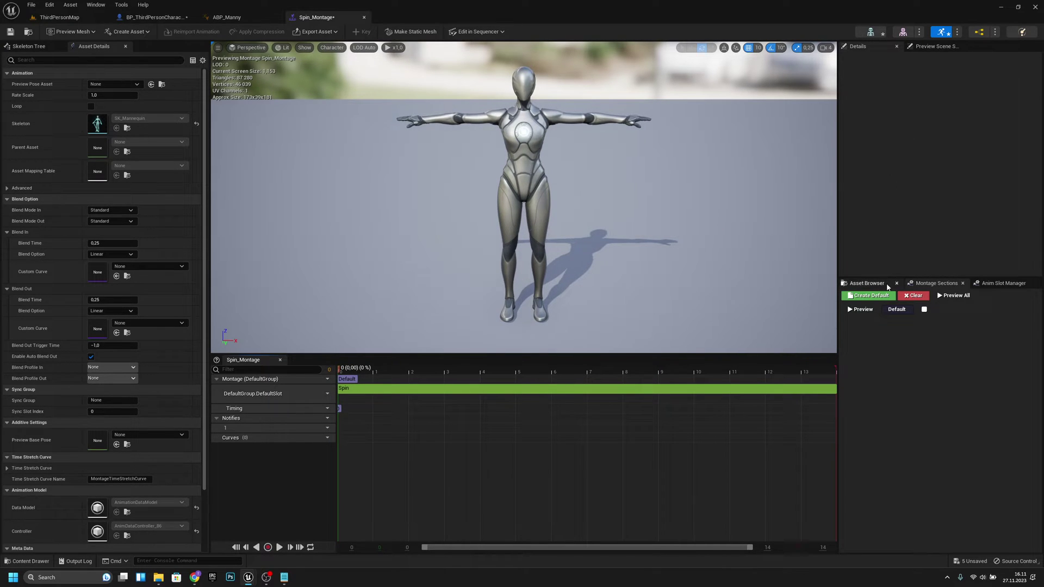
click(805, 389)
click(953, 85)
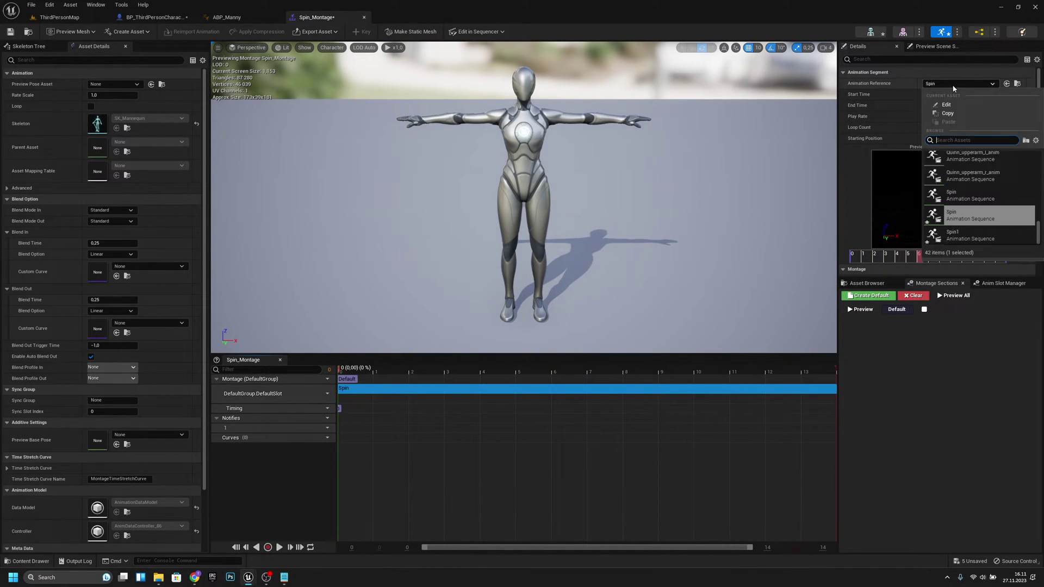
click(976, 227)
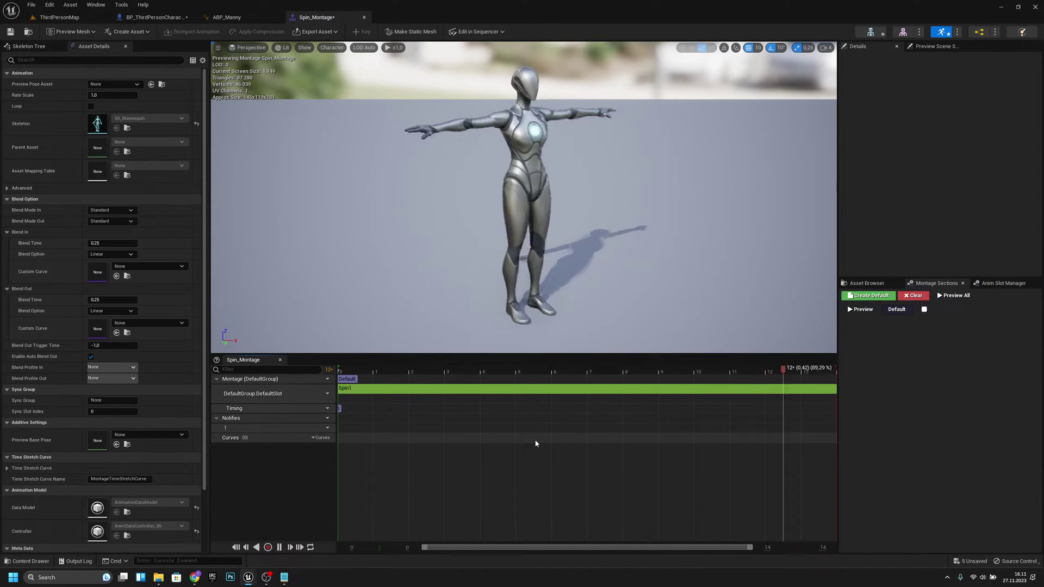
click(364, 18)
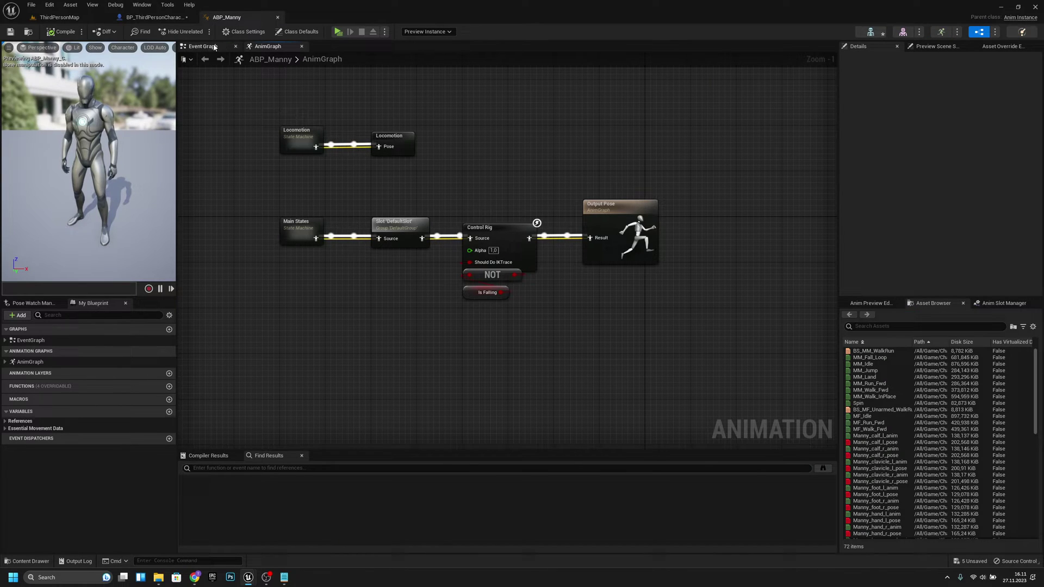
In the BP_ThirdPersonCharacter event graph, assign Spin_Montage to the Play Montage node and compile the blueprint
click(154, 18)
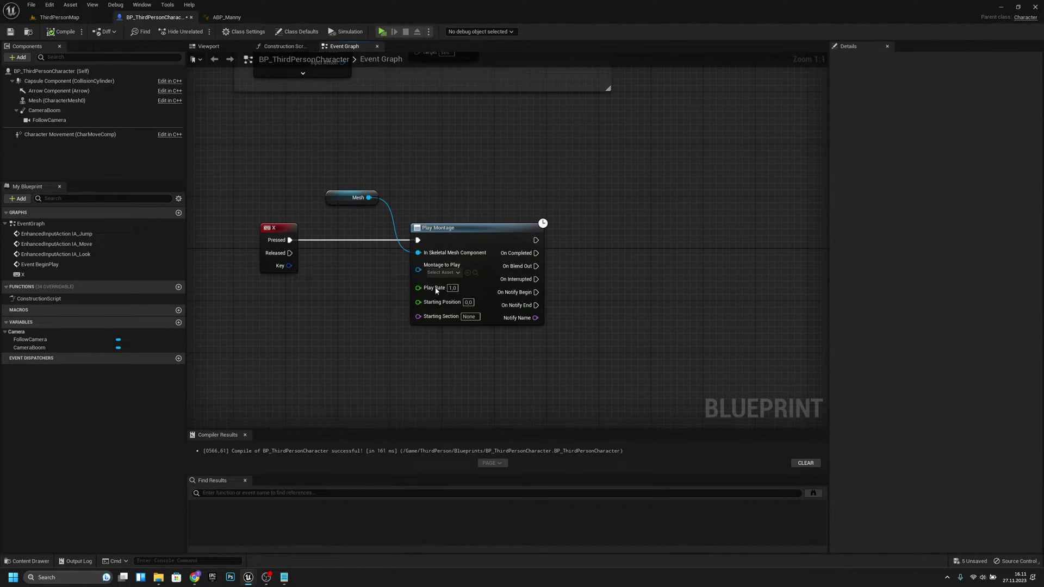
click(450, 275)
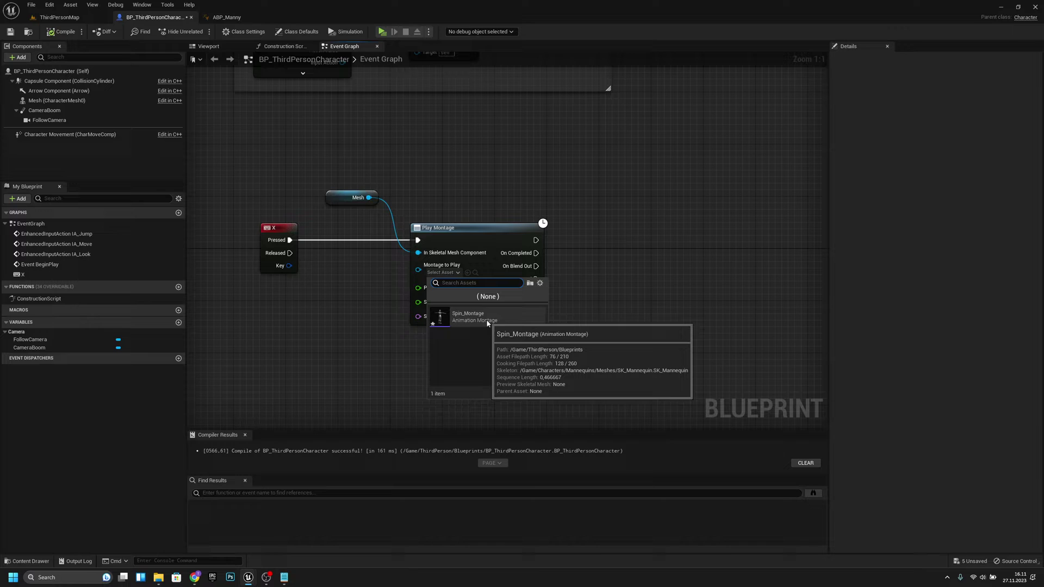
click(487, 320)
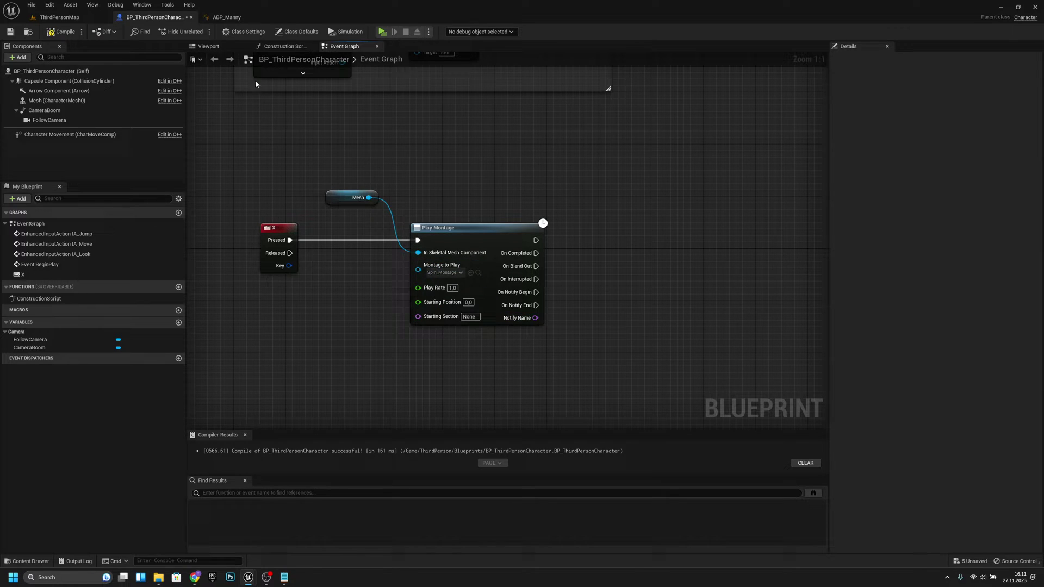
click(281, 236)
click(312, 296)
click(54, 35)
Play-test ThirdPersonMap, move the character and trigger its spin, and end the test
click(64, 20)
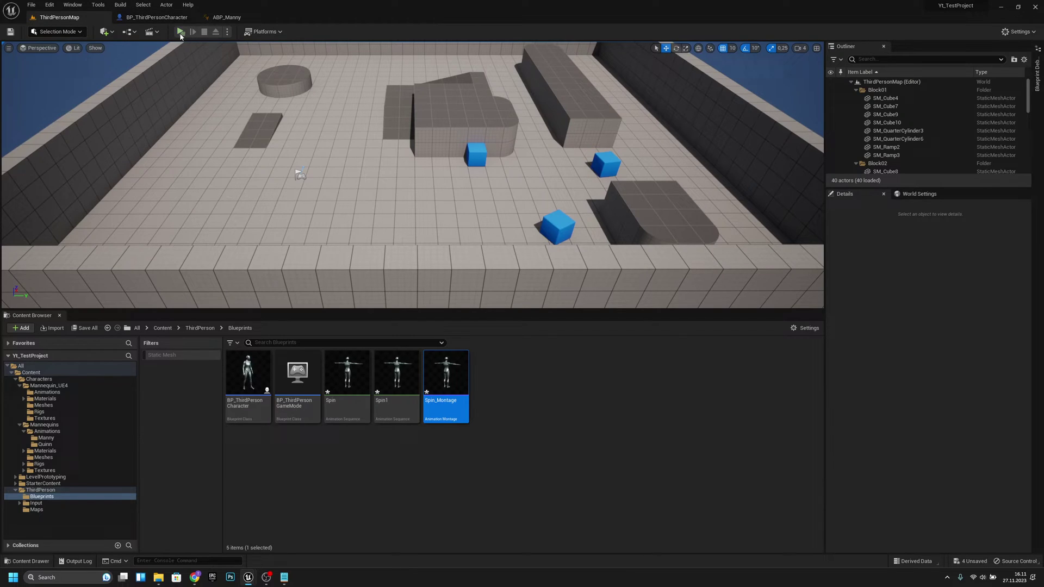
key(alt+p)
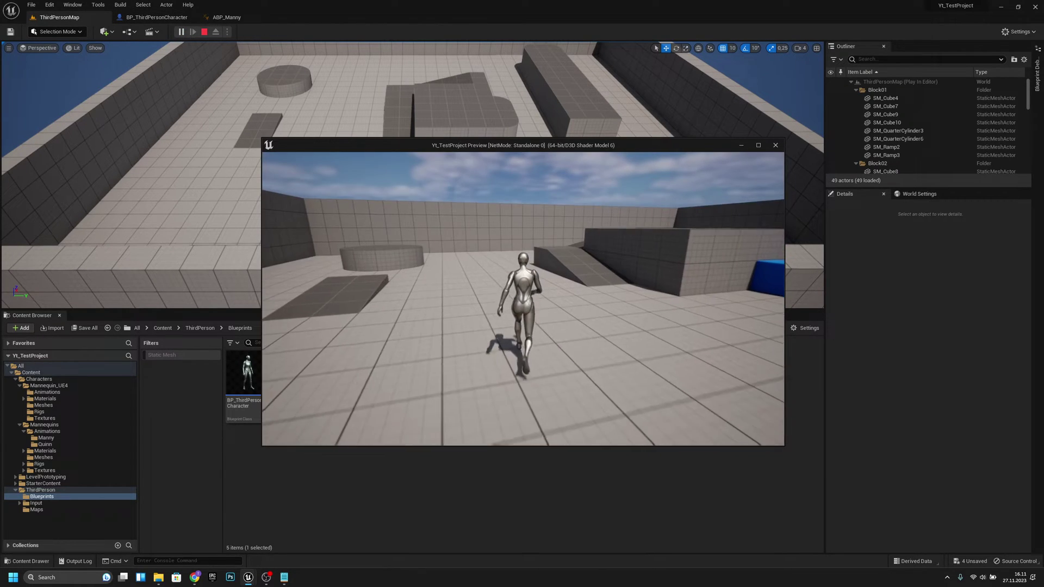
key(s)
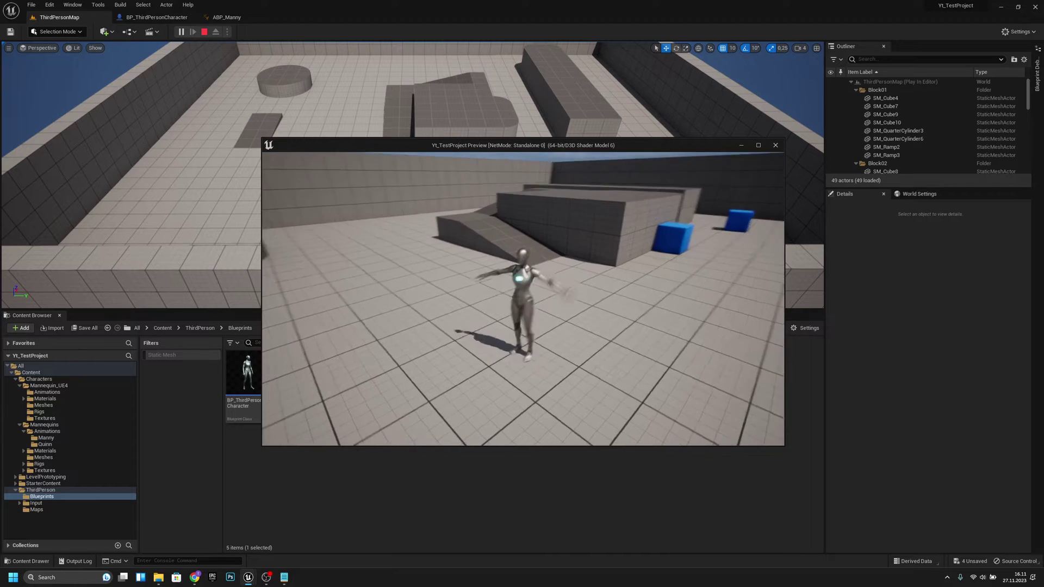
key(Escape)
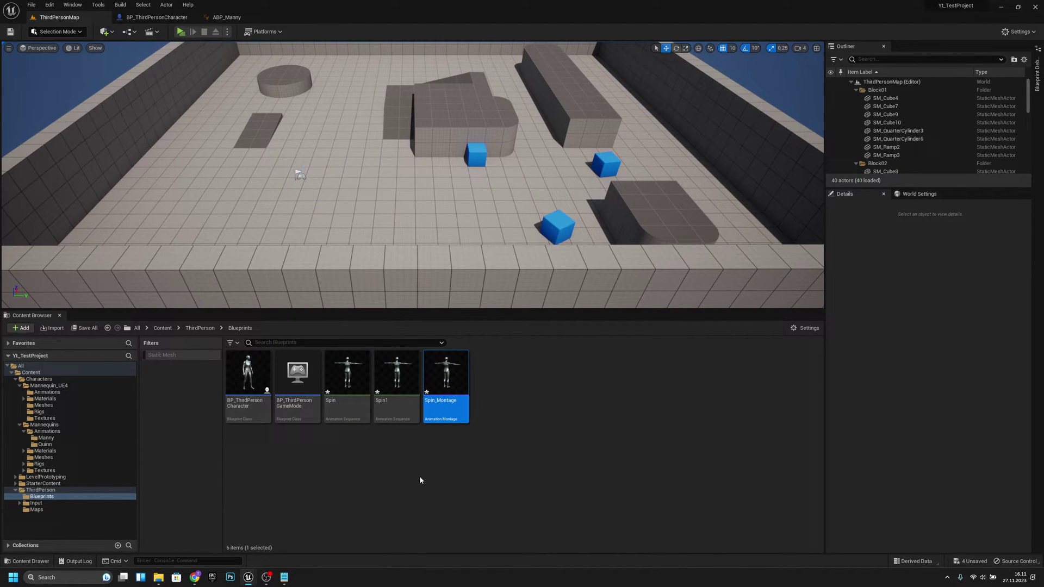
Open Spin1, remove frames 10 to 15, check the shortened animation, and save and close it
right_click(388, 382)
click(399, 448)
double_click(399, 383)
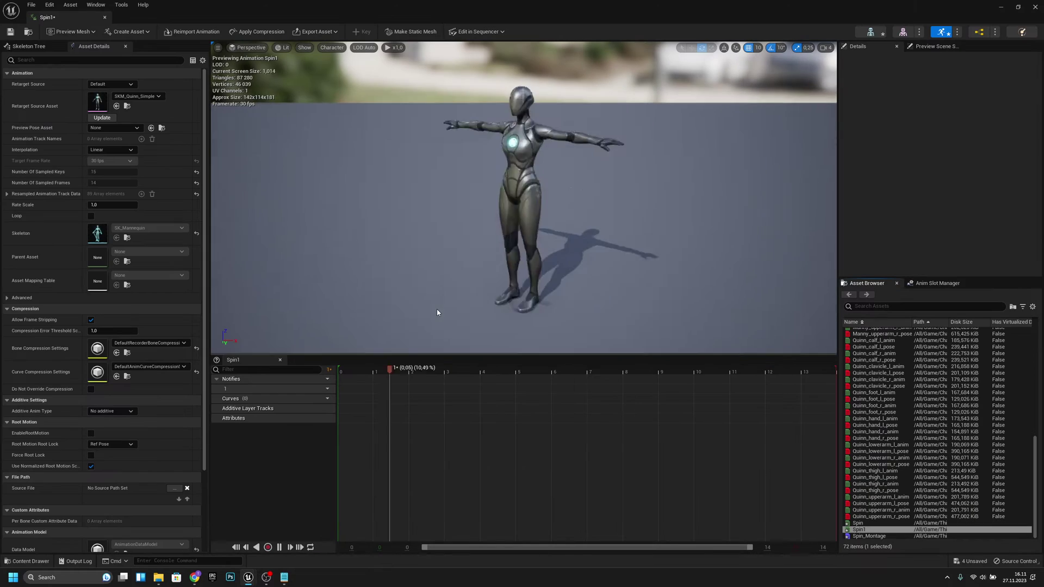
drag(489, 384, 593, 399)
right_click(592, 414)
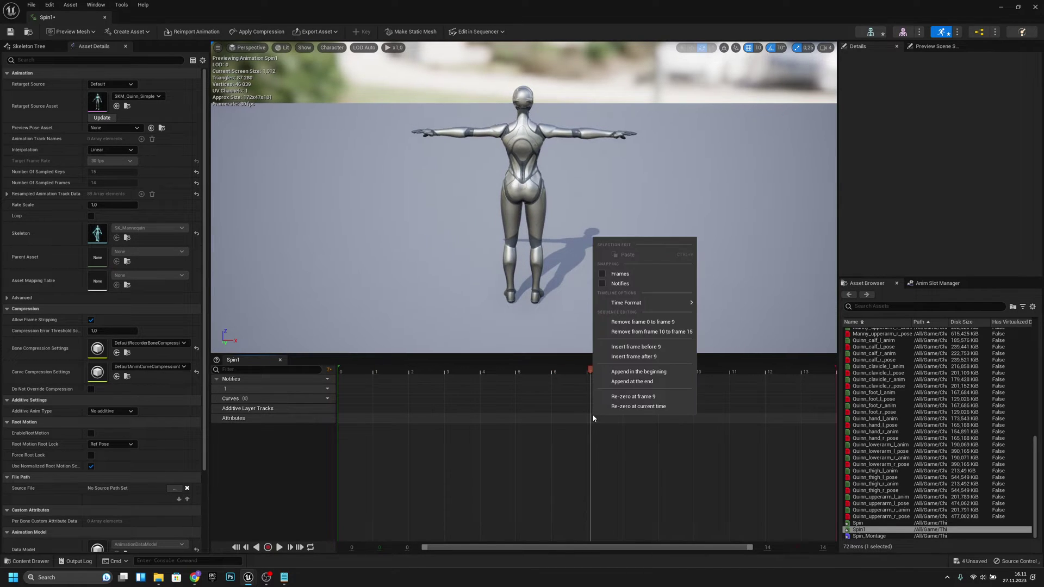
click(653, 333)
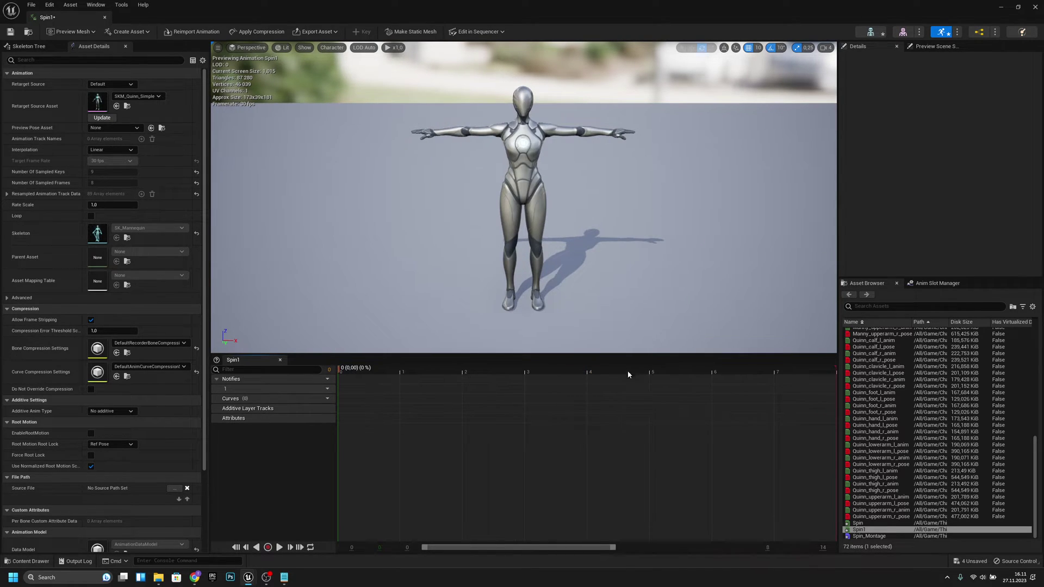
drag(808, 376, 474, 381)
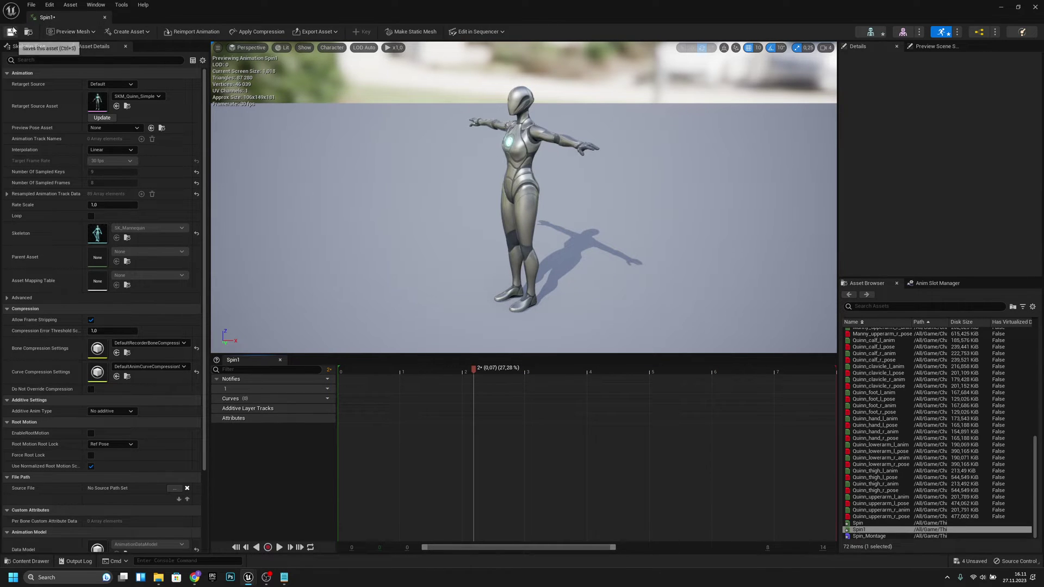
click(105, 18)
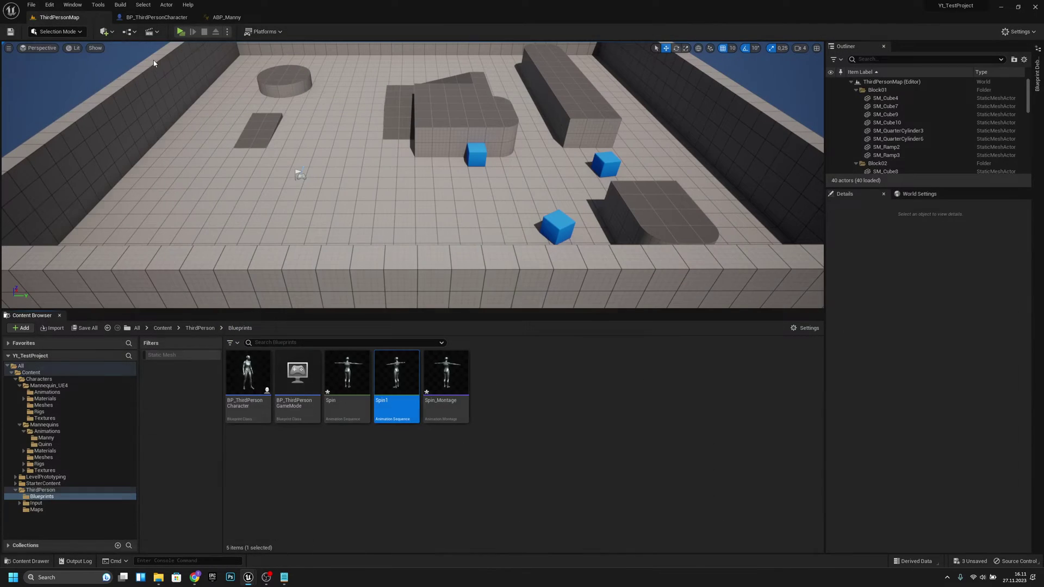
Open Spin_Montage to check its Spin1 segment and play-test the character's spin again in ThirdPersonMap
double_click(460, 390)
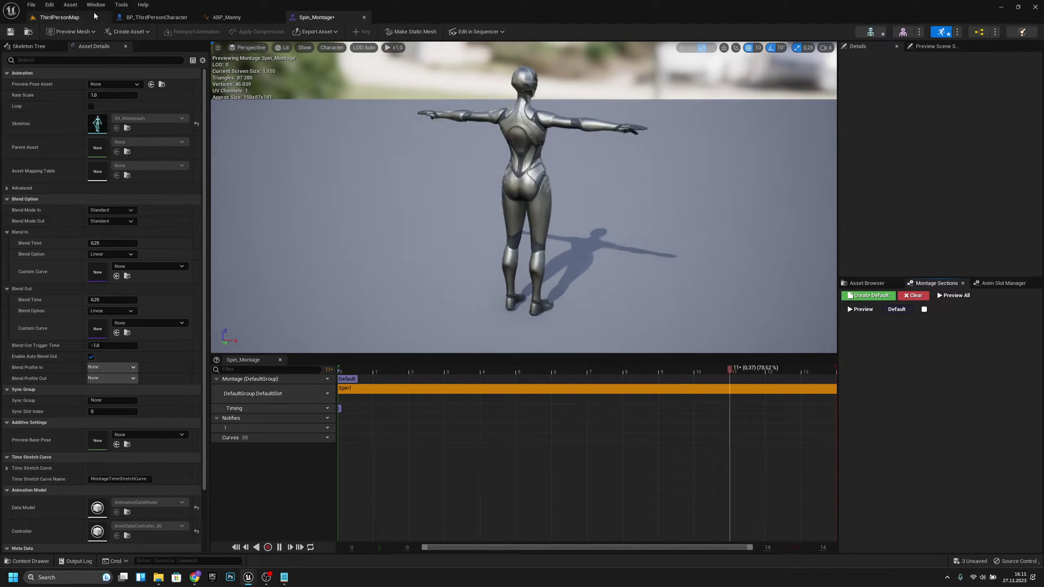
click(59, 17)
key(alt+p)
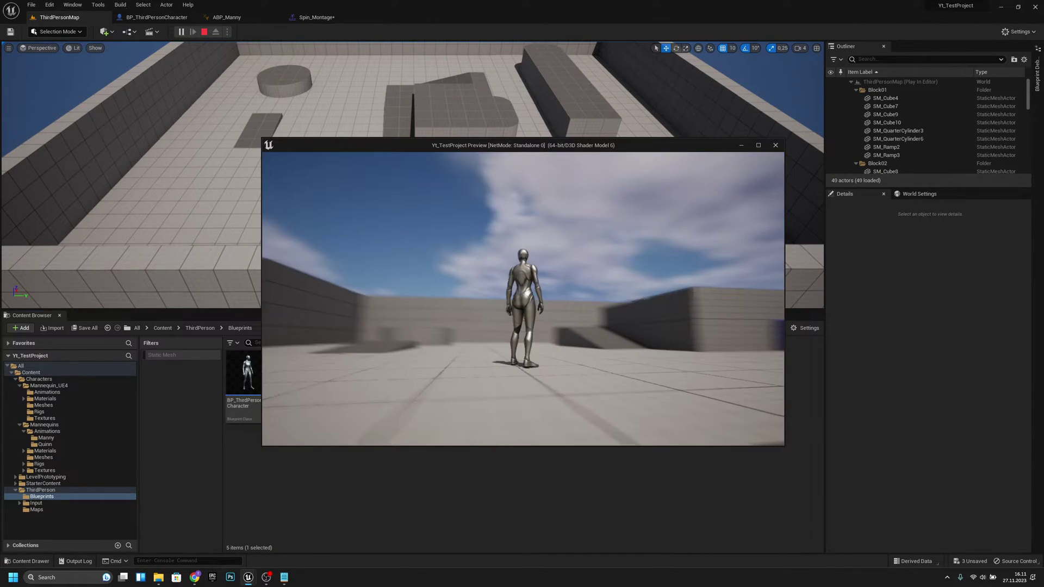
key(Escape)
click(132, 17)
click(77, 18)
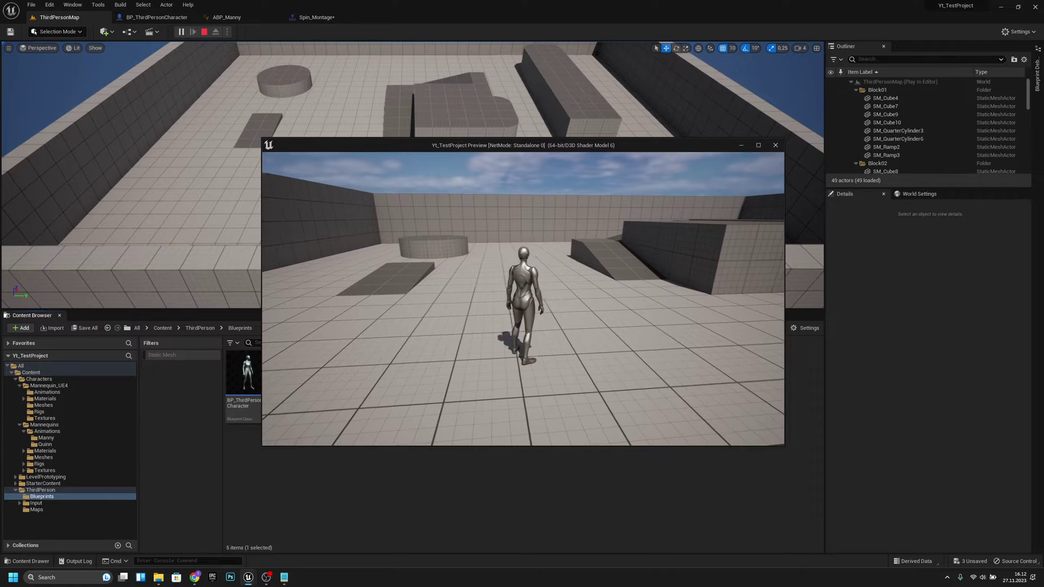
key(Escape)
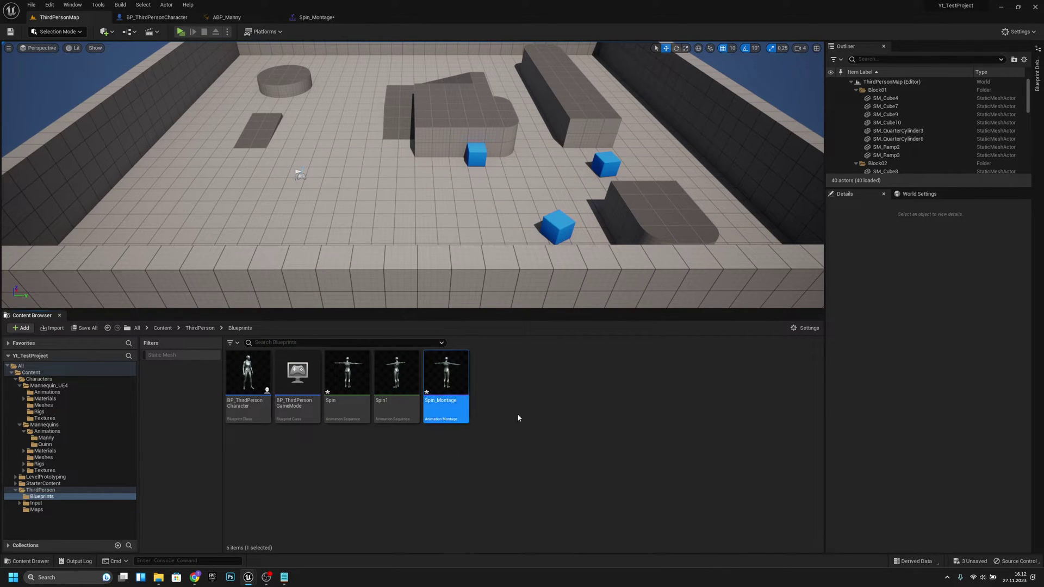
Set the Blend In and Blend Out times of Spin_Montage to 0,5 and return to ThirdPersonMap
click(330, 20)
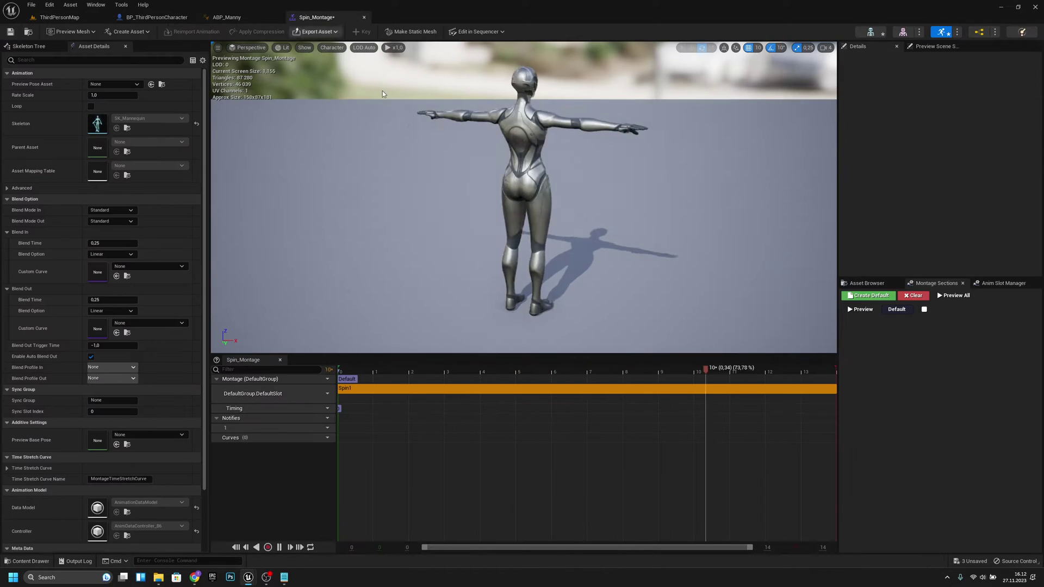
click(109, 244)
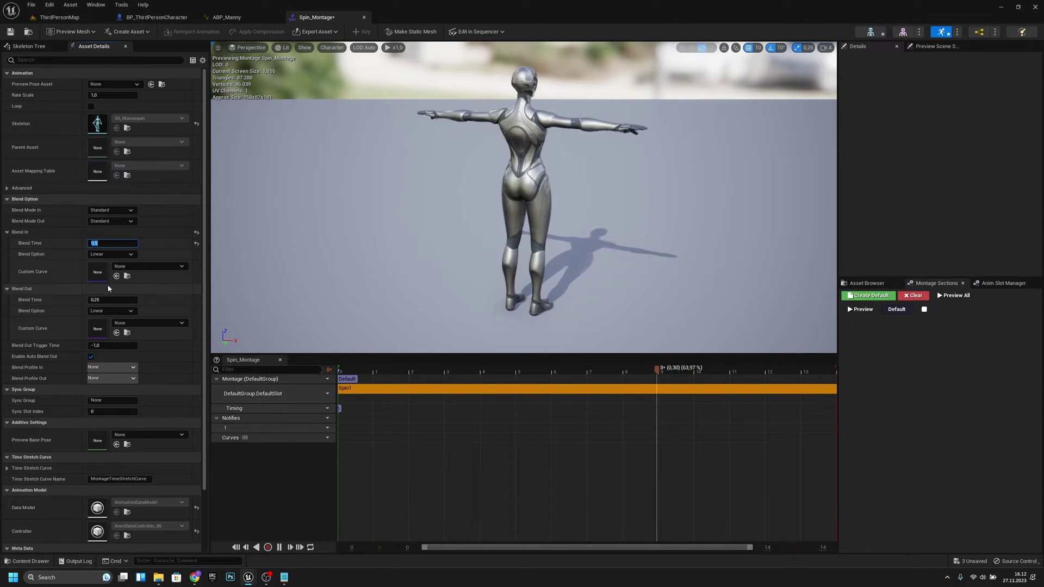
click(101, 300)
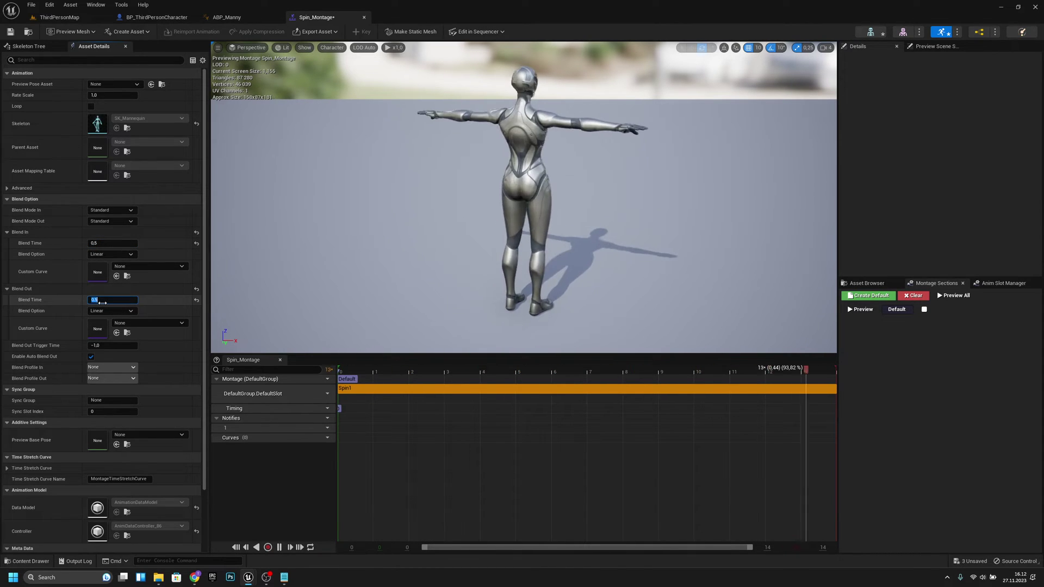
click(60, 19)
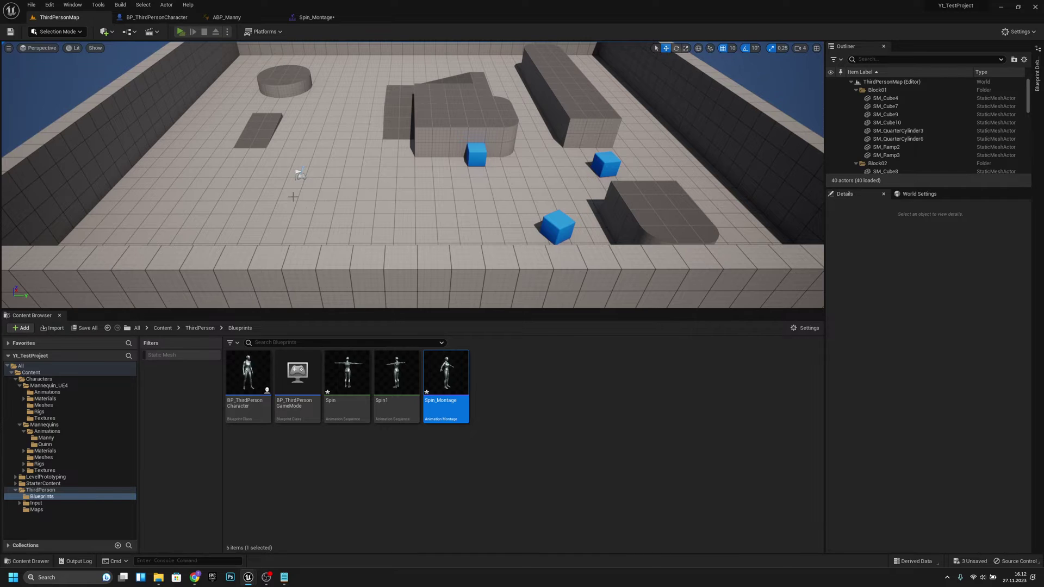
Play-test ThirdPersonMap, move the character to check the current spin blending, and end the test
key(alt+p)
click(346, 213)
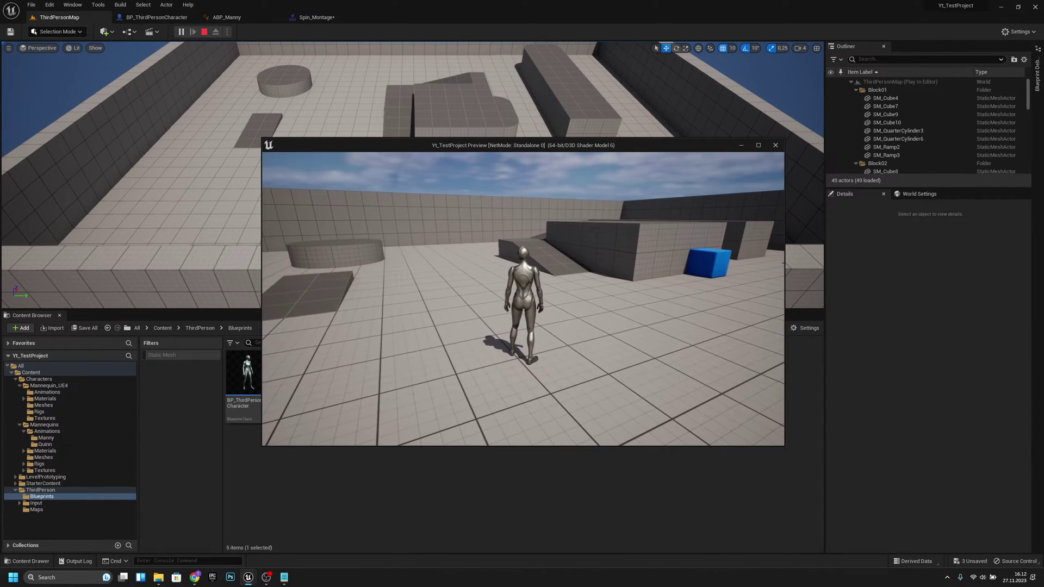
key(w)
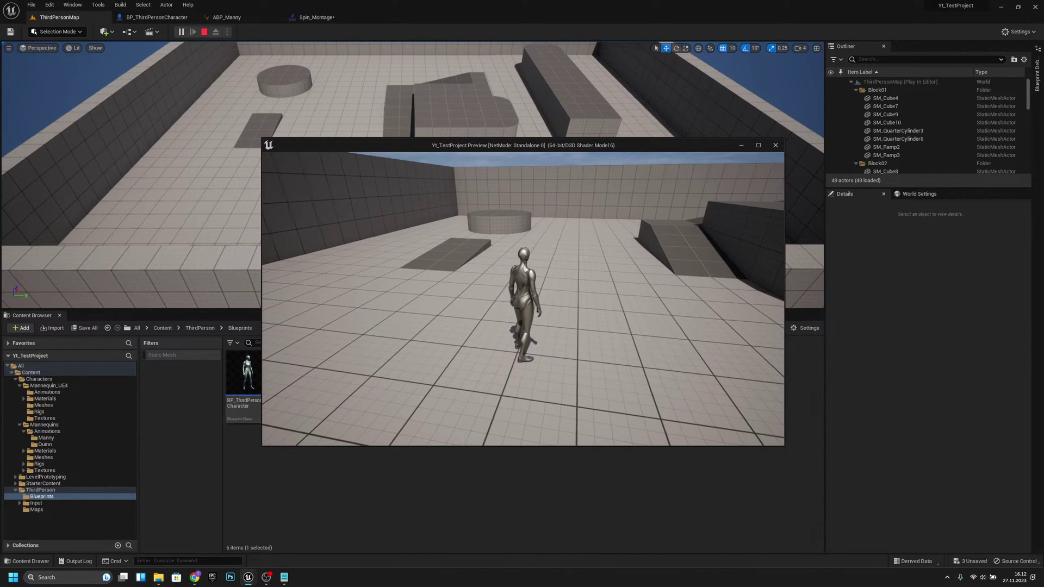
key(Escape)
Set both the Blend In and Blend Out times of Spin_Montage to 1,0
click(315, 16)
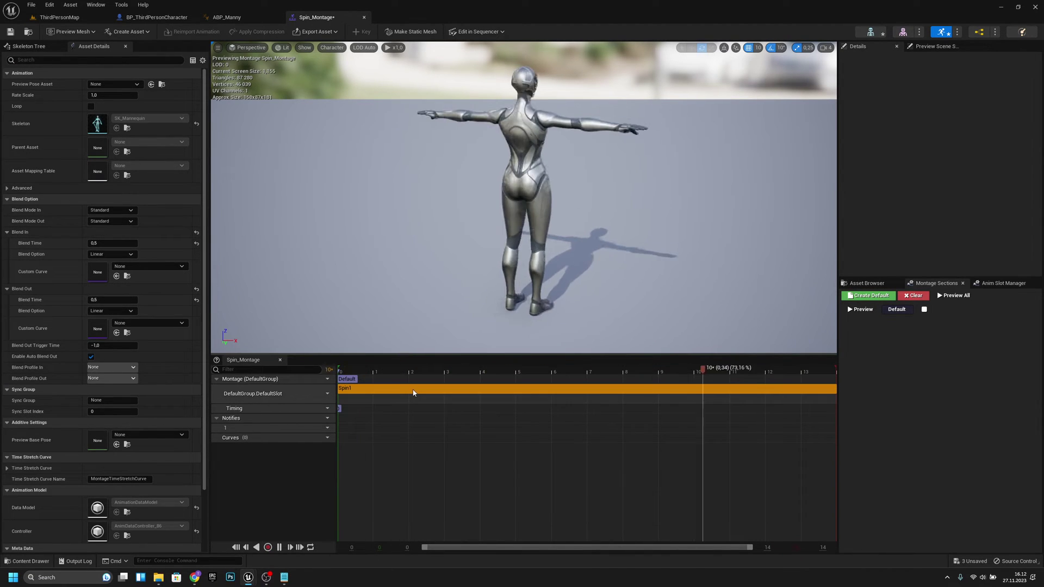
click(105, 243)
text(1)
key(Return)
click(117, 298)
text(1)
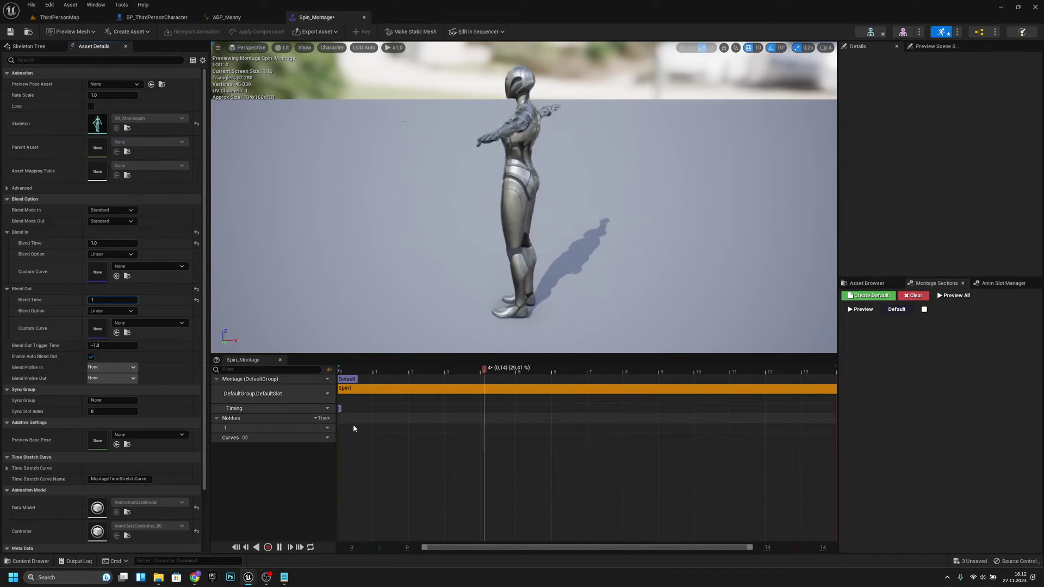
key(Return)
Play-test the character's spin in ThirdPersonMap with the longer blend times and end the test
click(59, 16)
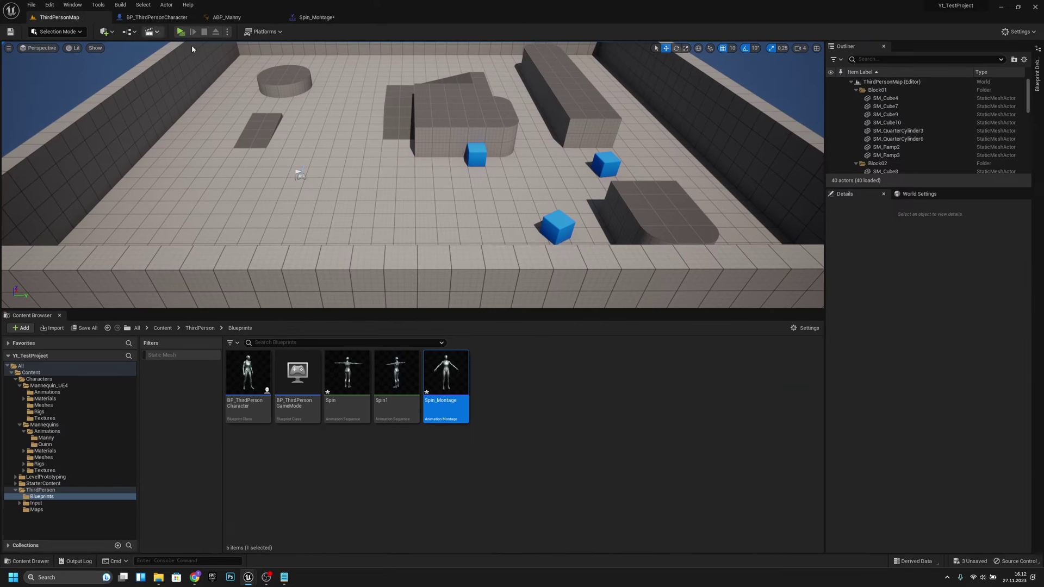
key(alt+p)
key(w)
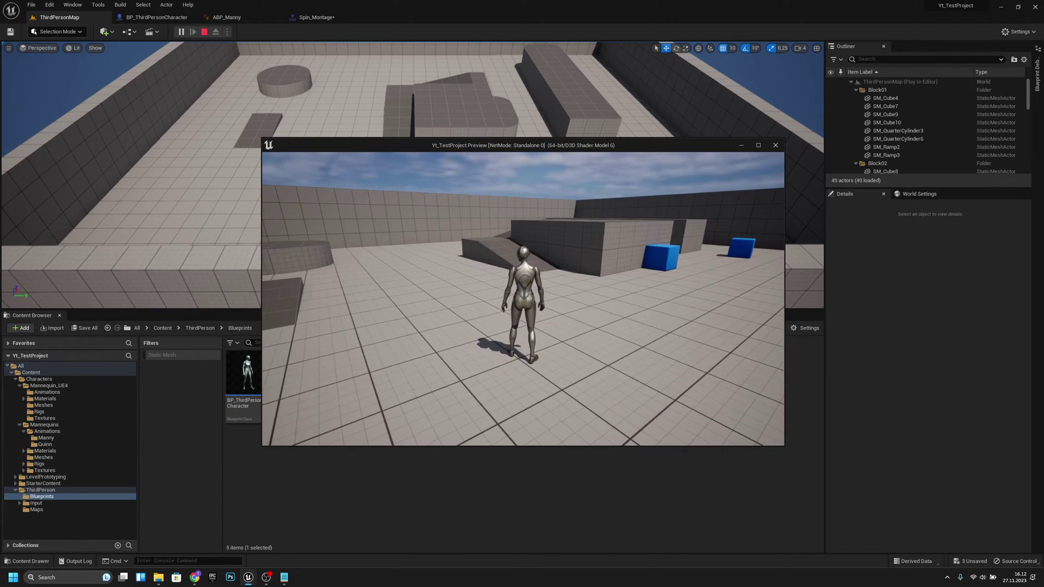
key(Escape)
Set the Blend In and Blend Out times of Spin_Montage to 0,1 and save the montage
click(313, 18)
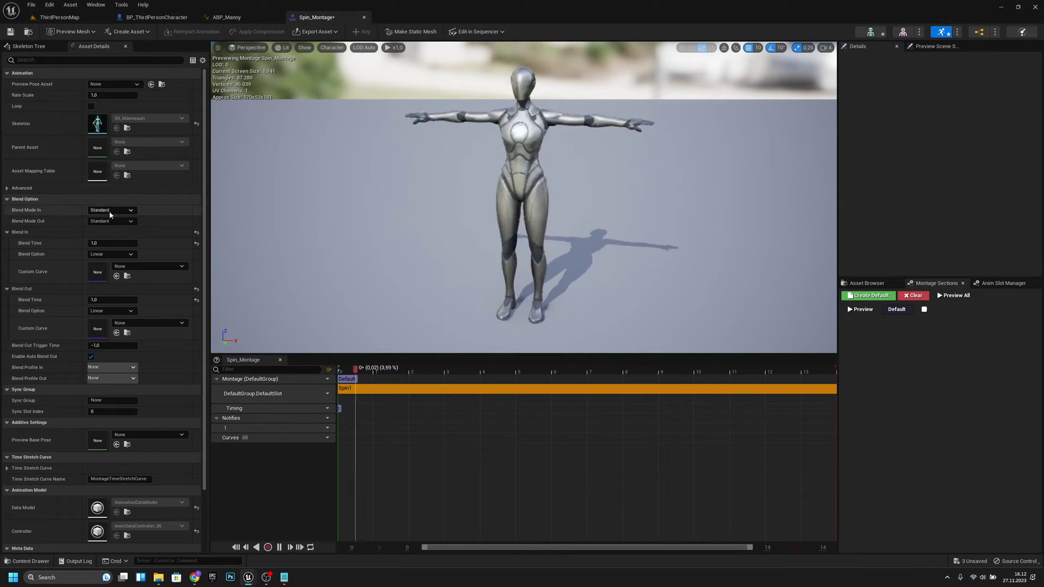
click(111, 246)
text(.)
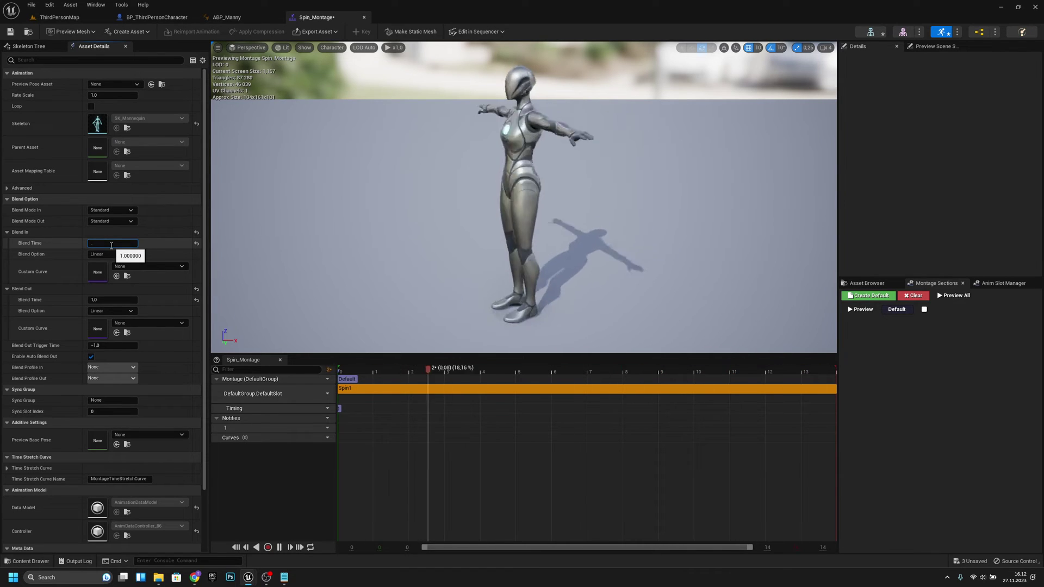
text(1)
key(Return)
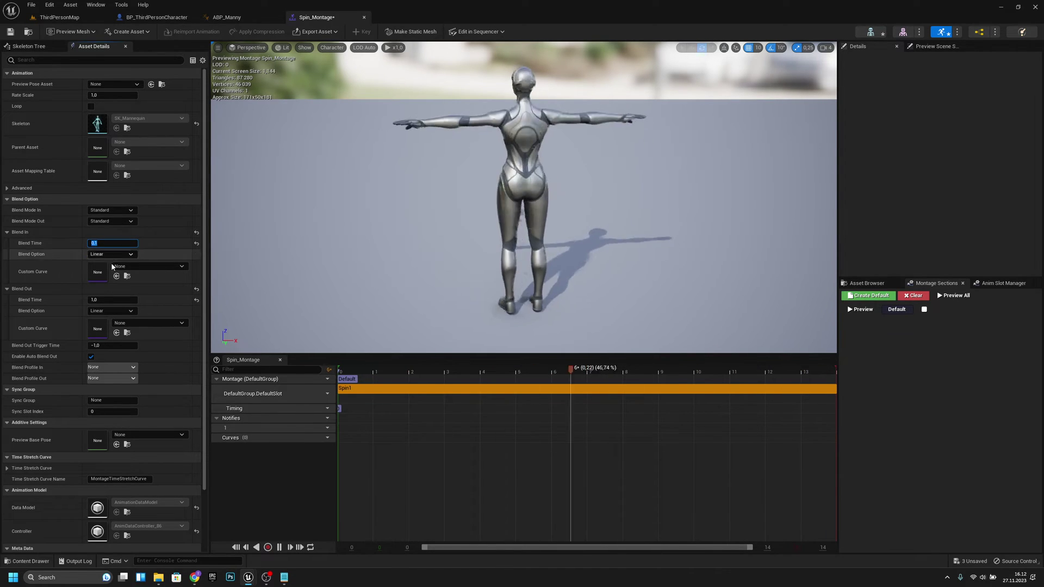
click(123, 300)
text(0,1)
key(Return)
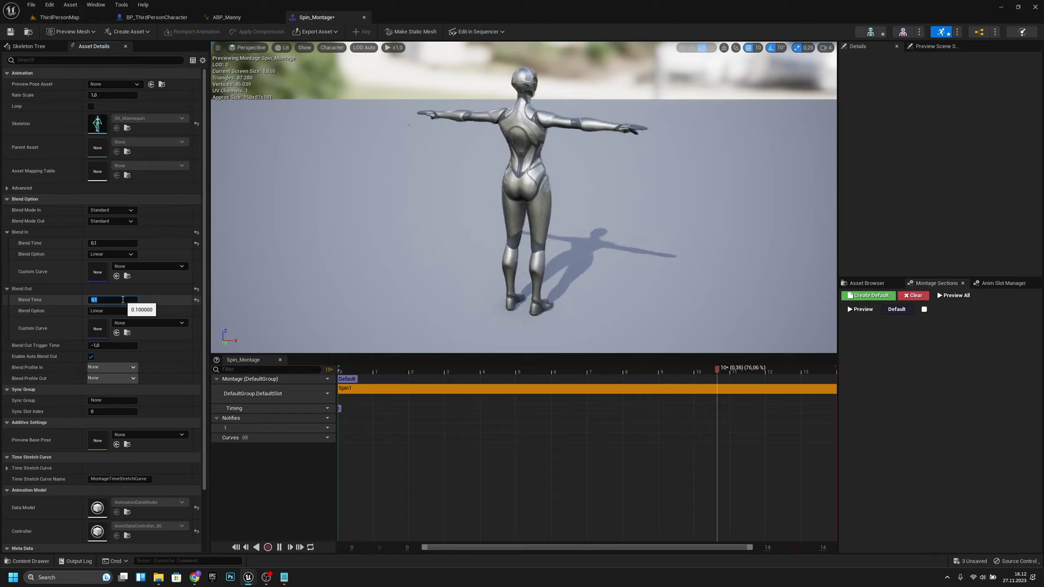
click(11, 31)
Play-test ThirdPersonMap to check the character's spin and movement with the shortened blends, and end the test
click(55, 19)
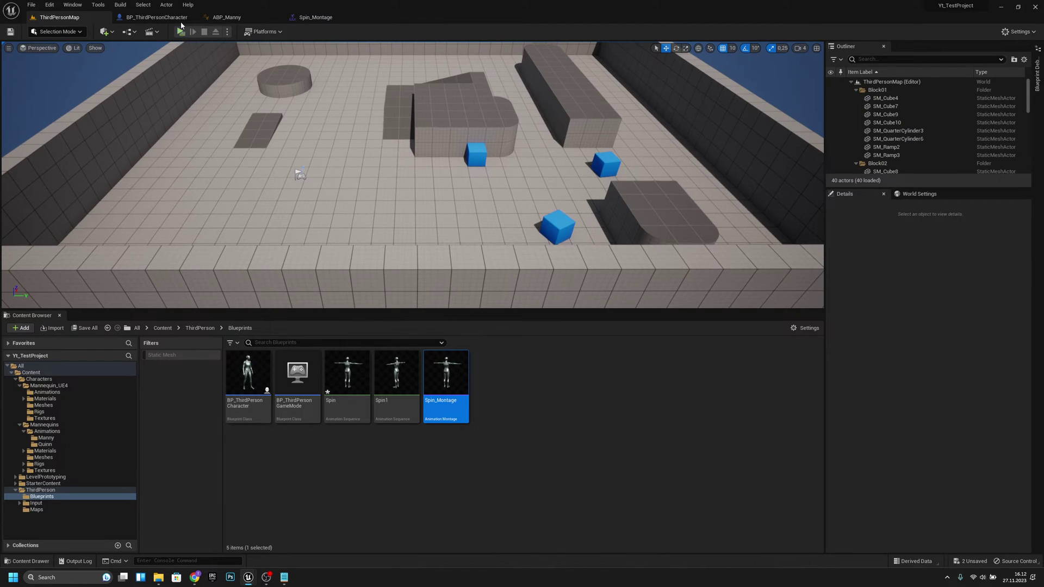
click(157, 20)
click(82, 18)
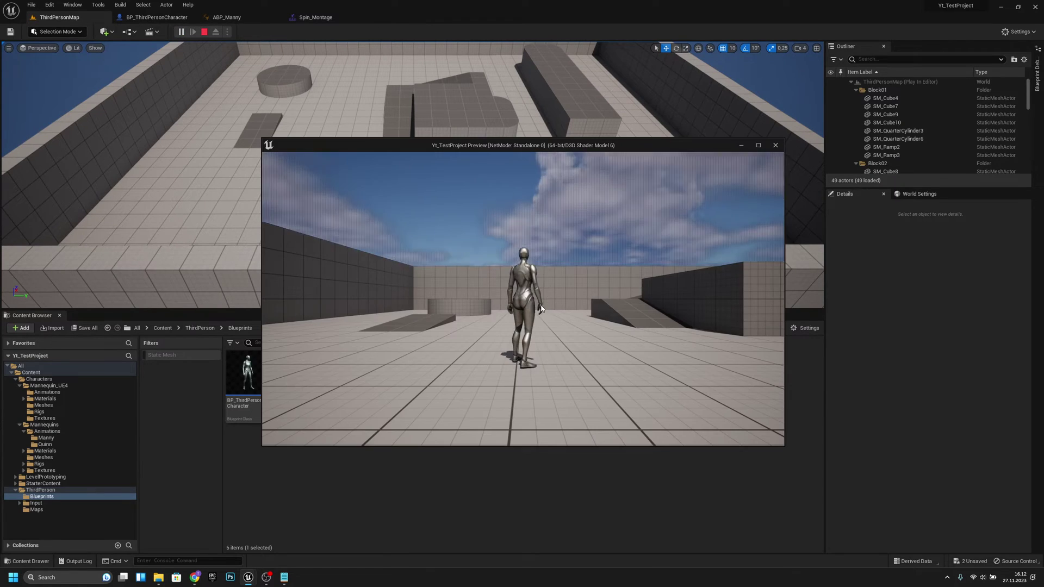
key(f)
key(w)
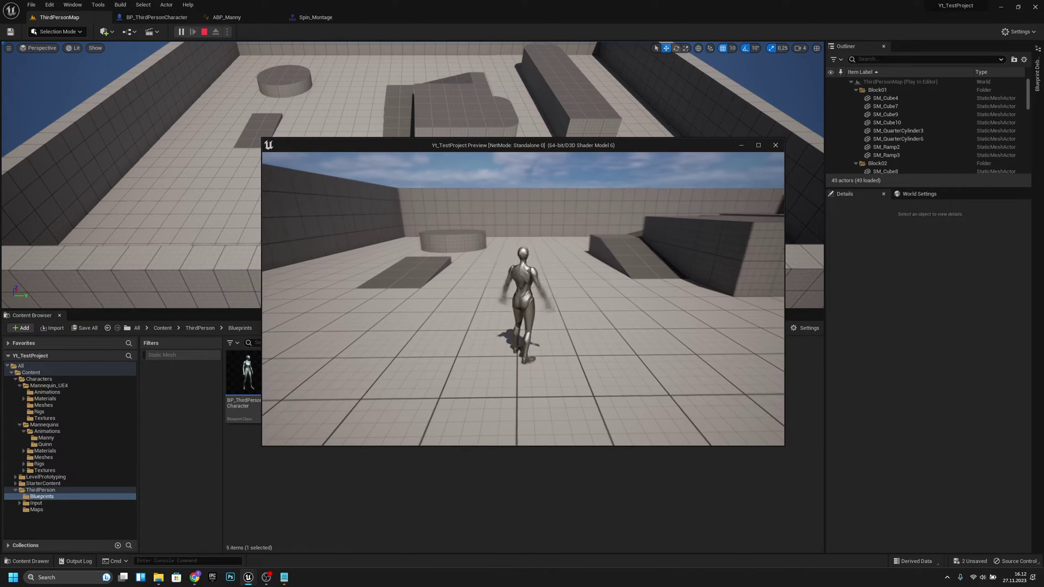
key(Escape)
Detach the DefaultSlot node from between Main States and Control Rig in ABP_Manny's AnimGraph, and compile and save
click(220, 19)
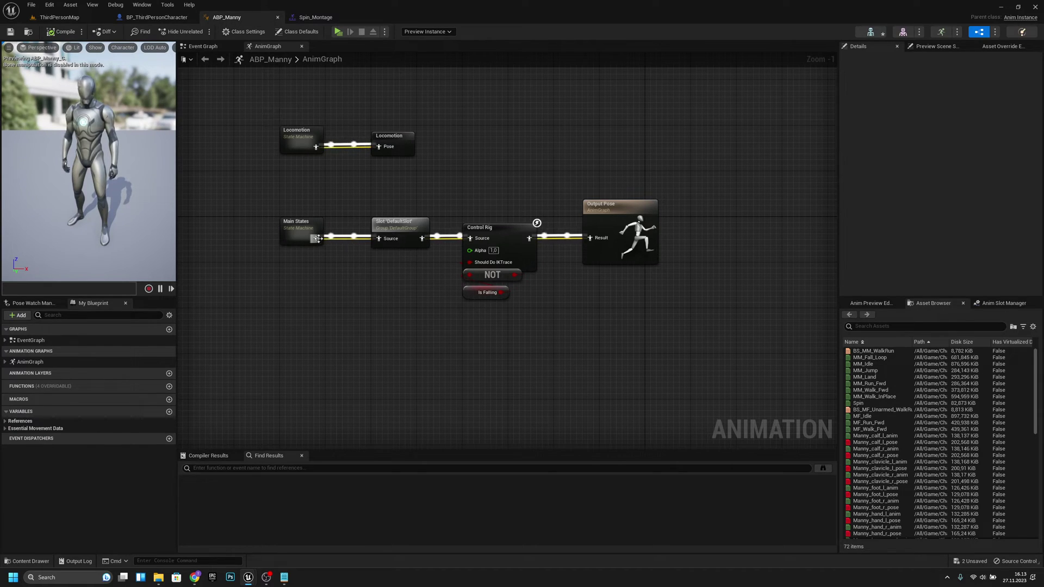
drag(397, 222, 386, 330)
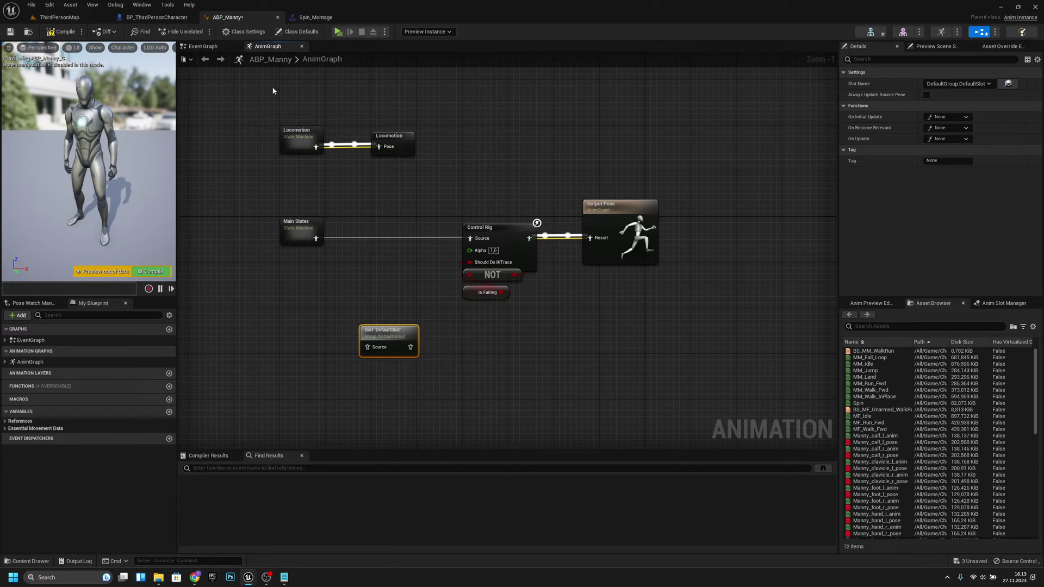
click(58, 34)
key(ctrl+s)
Play-test the character in ThirdPersonMap without the DefaultSlot node connected and end the test
click(64, 18)
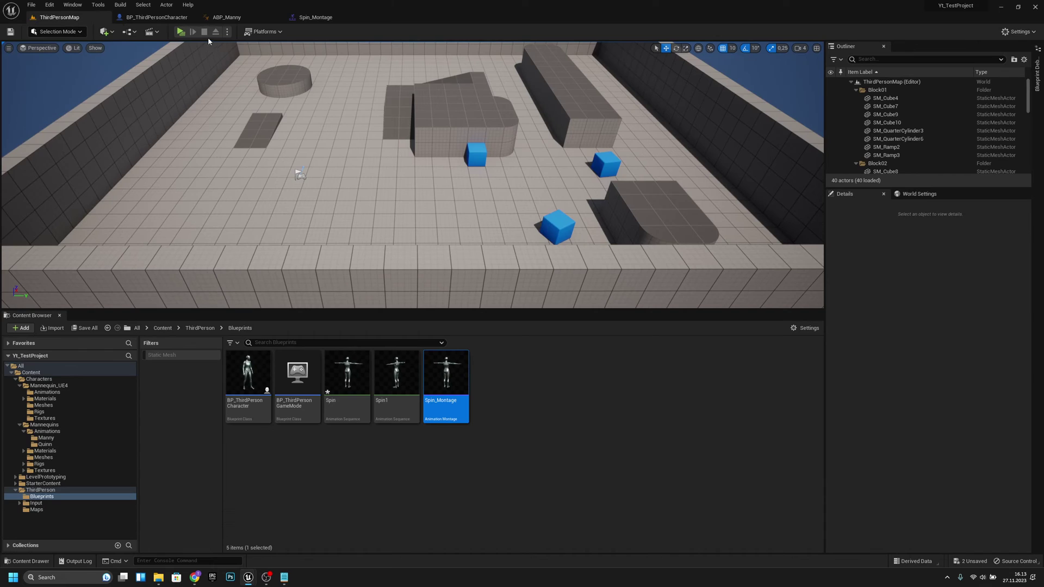
key(alt+p)
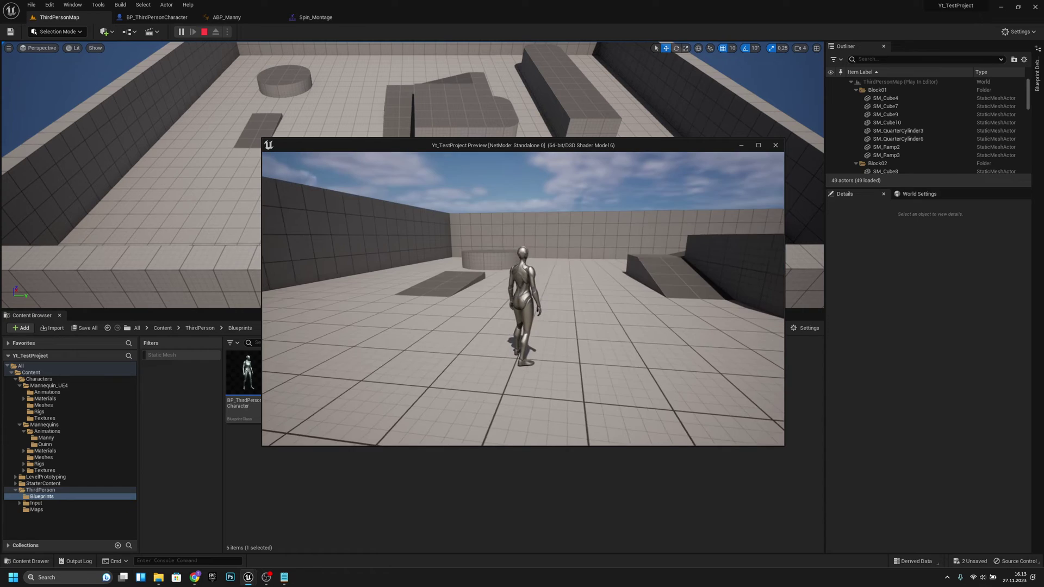
key(Escape)
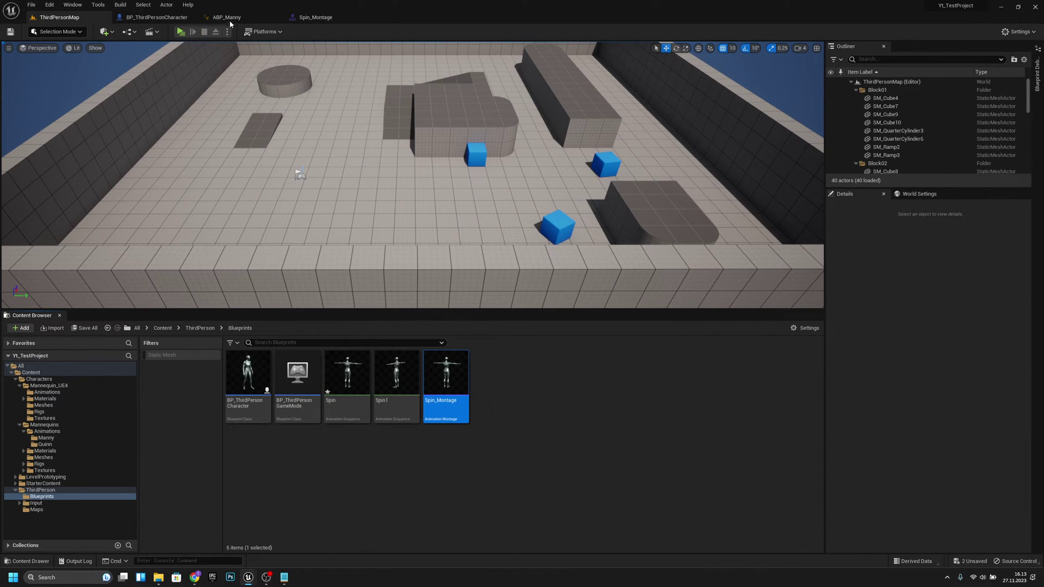
Reconnect the DefaultSlot node between Main States and Control Rig in ABP_Manny's AnimGraph and compile the blueprint
click(229, 18)
drag(386, 330, 387, 224)
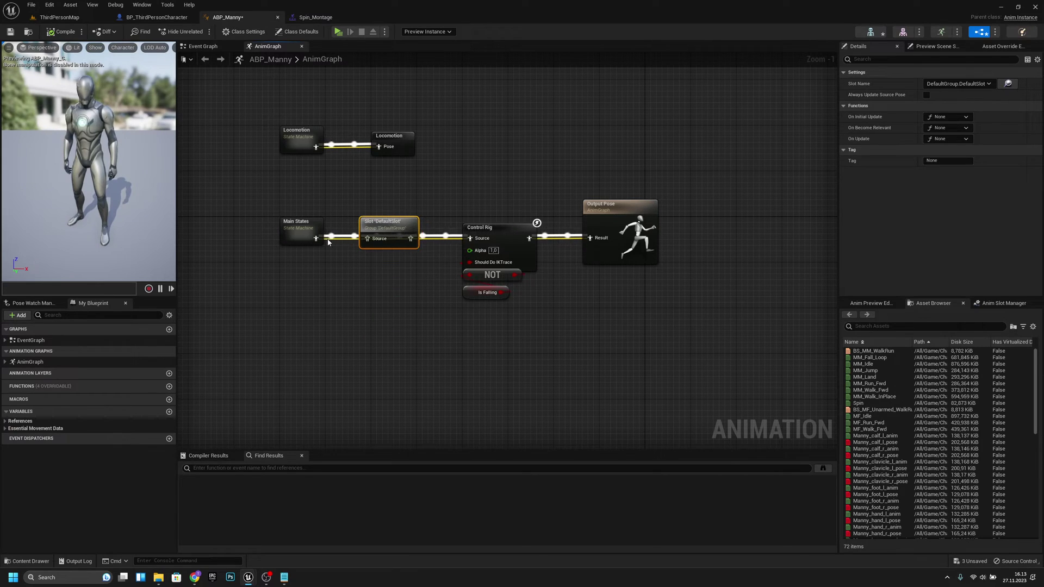
drag(492, 243, 484, 240)
drag(470, 237, 440, 241)
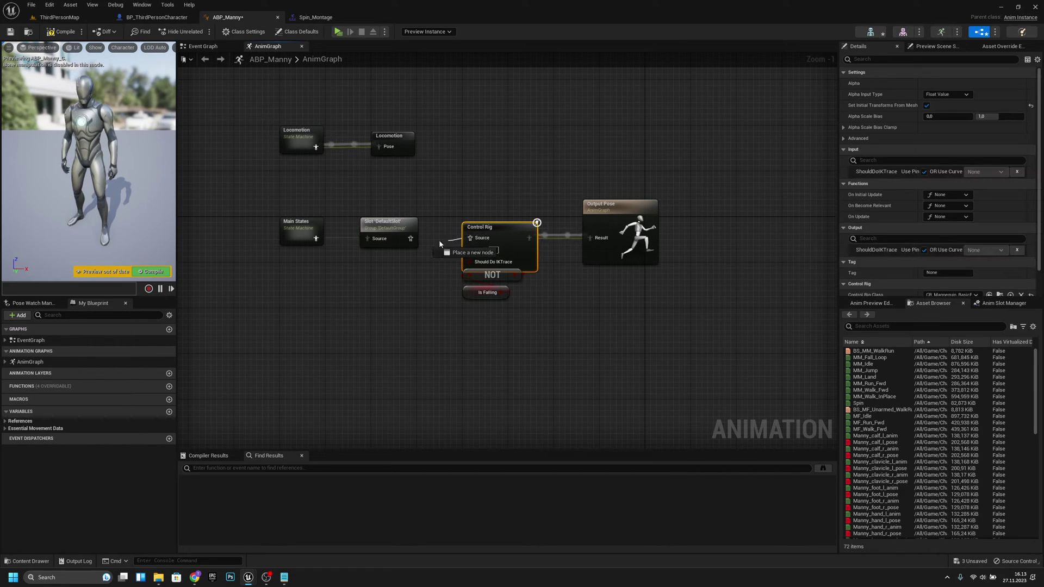
click(61, 32)
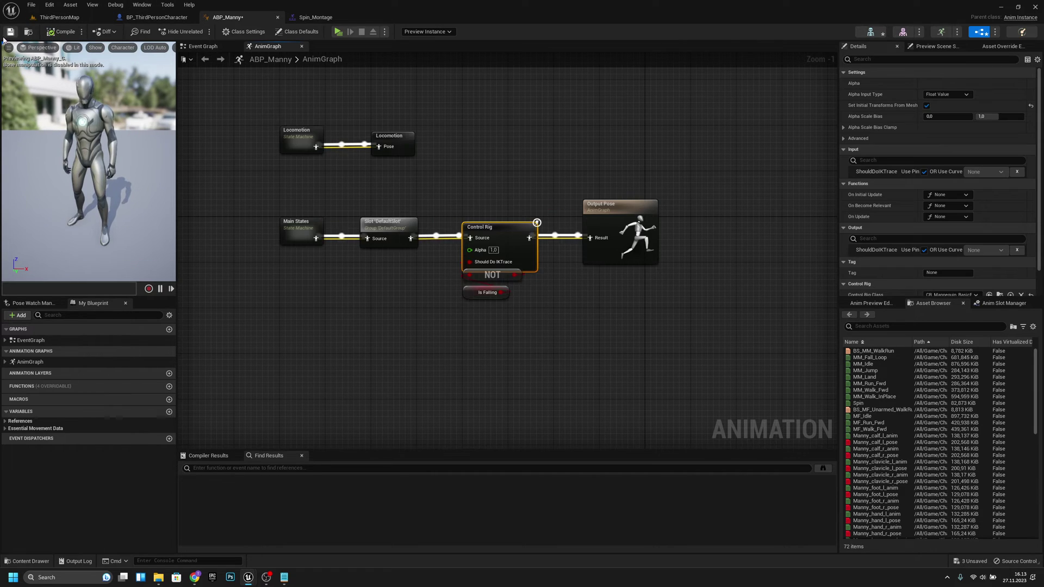
Play-test ThirdPersonMap, running the character in different directions and checking its spin with the slot reconnected
click(68, 18)
key(alt+p)
key(w)
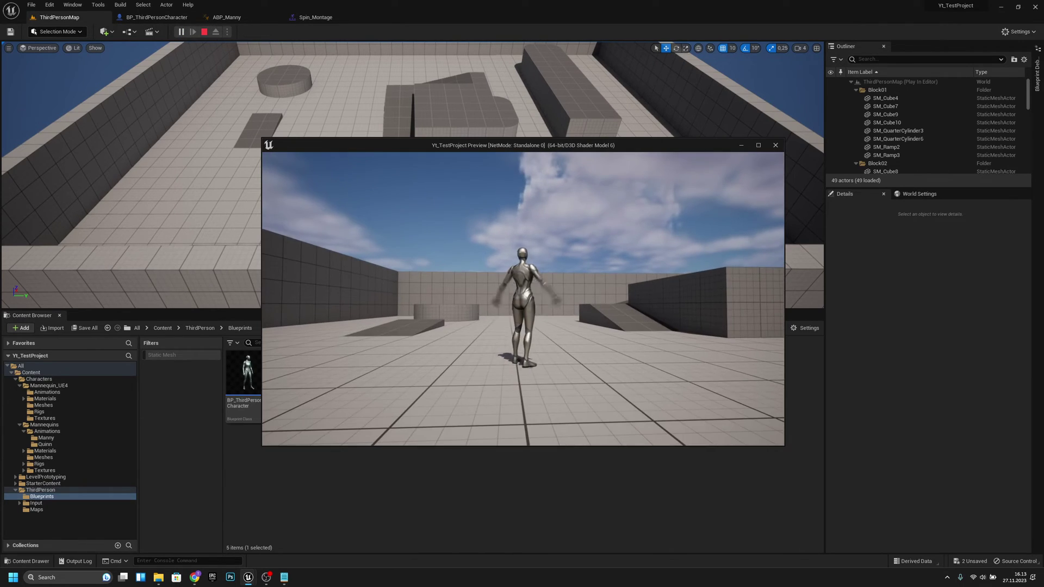
key(w)
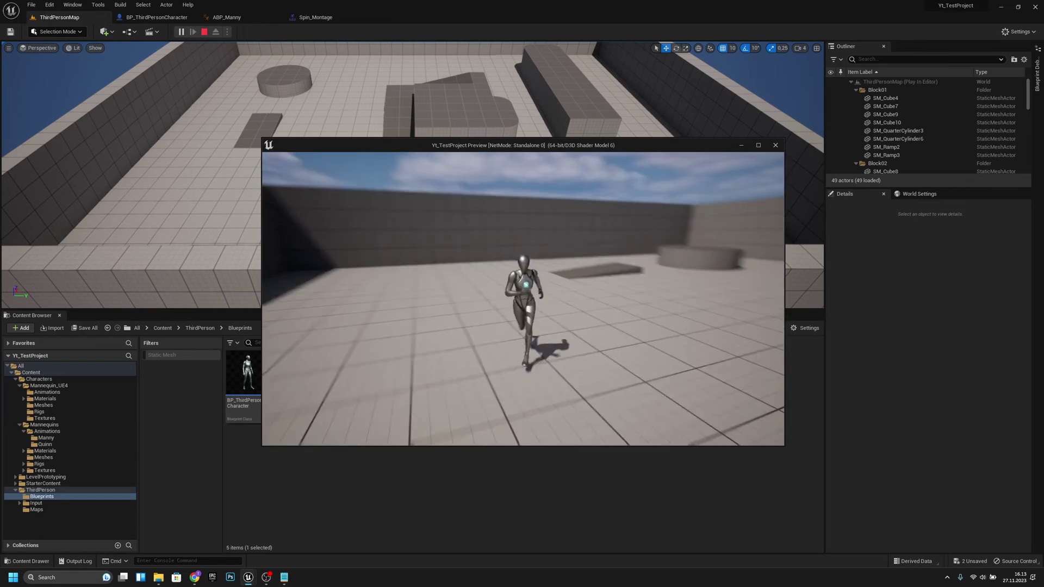
key(d)
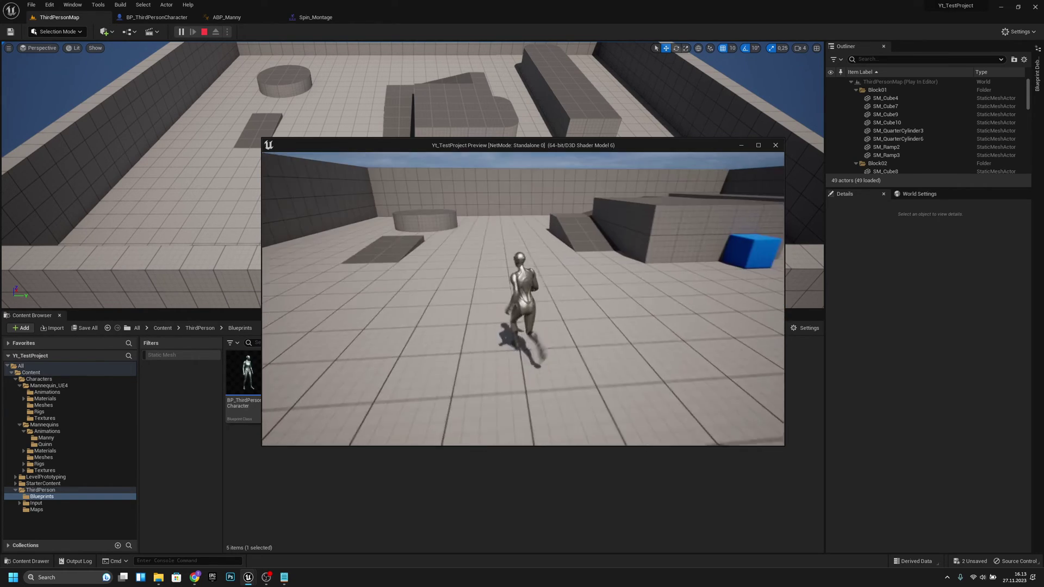
key(a)
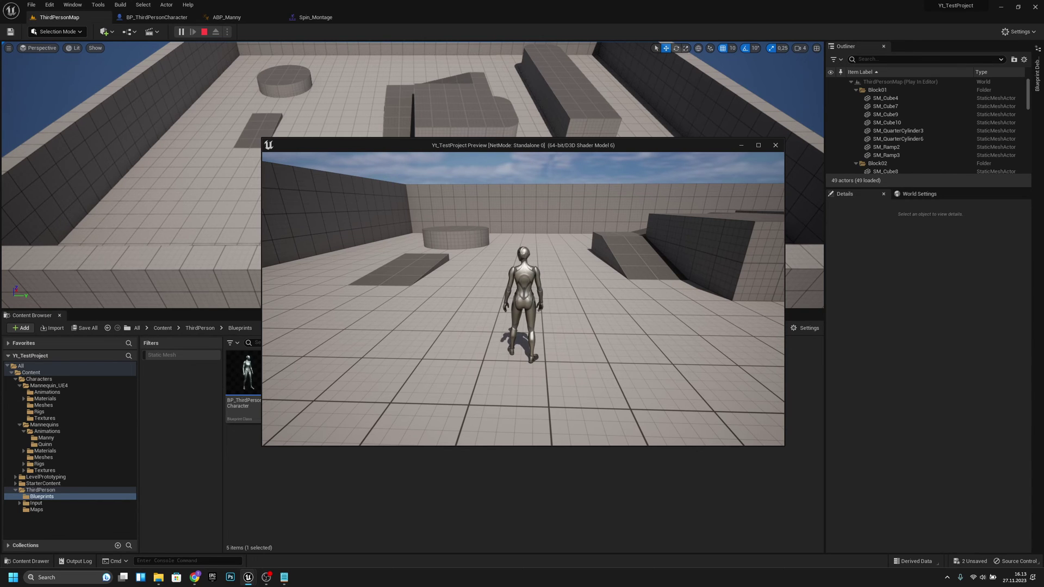
key(w)
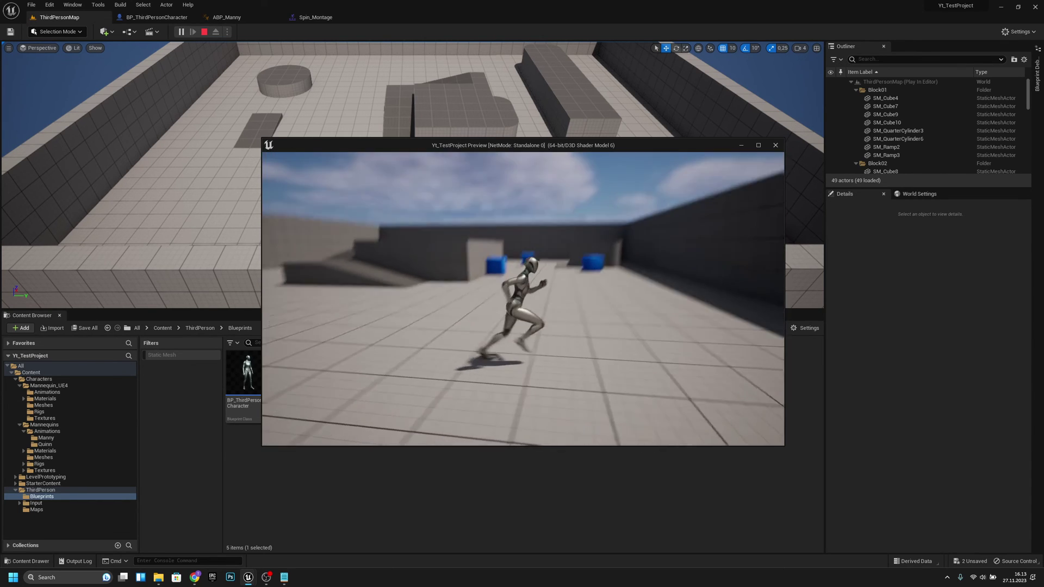
key(d)
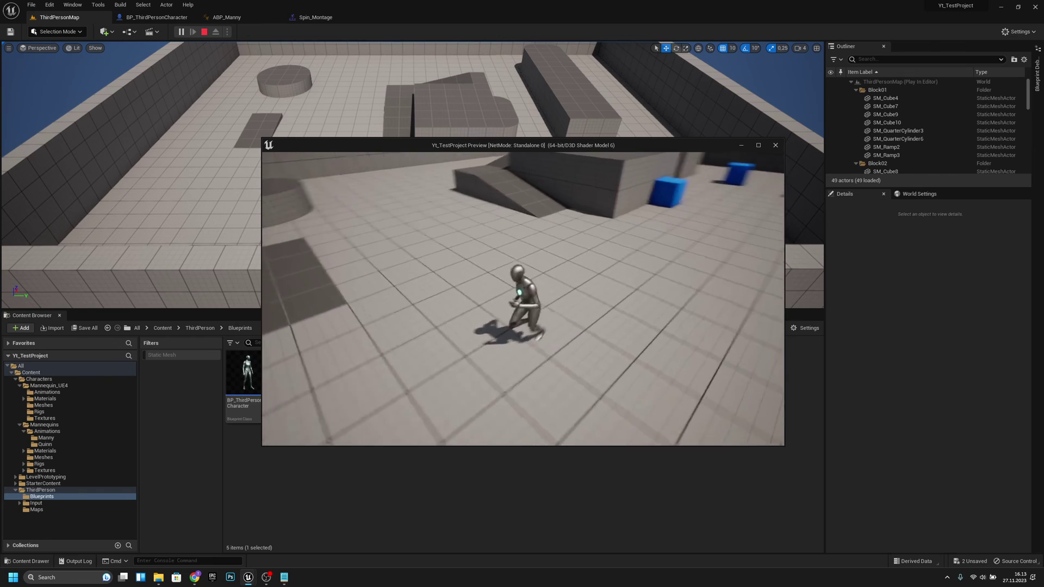
key(d)
key(a)
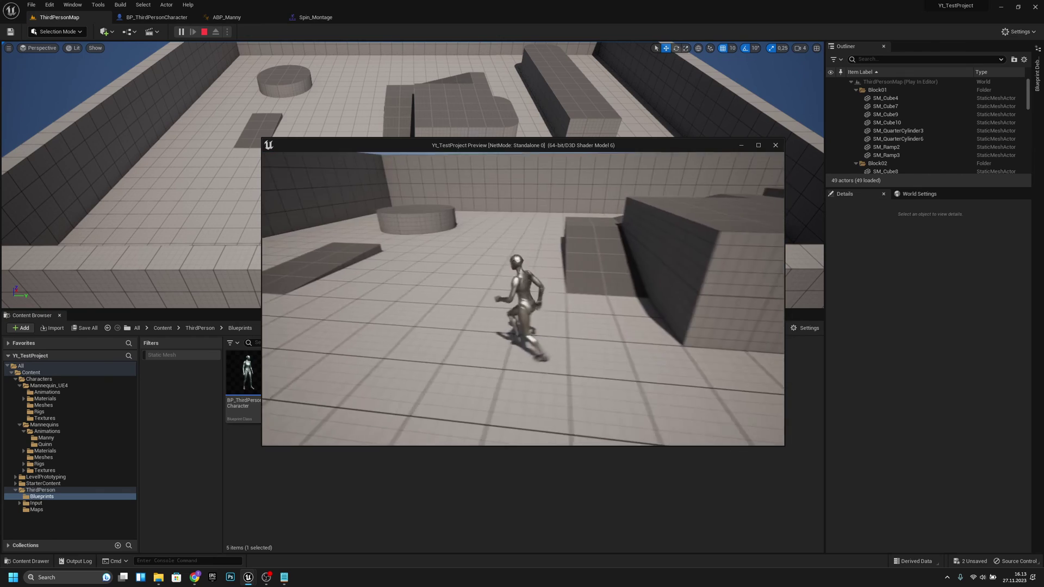
key(s)
key(d)
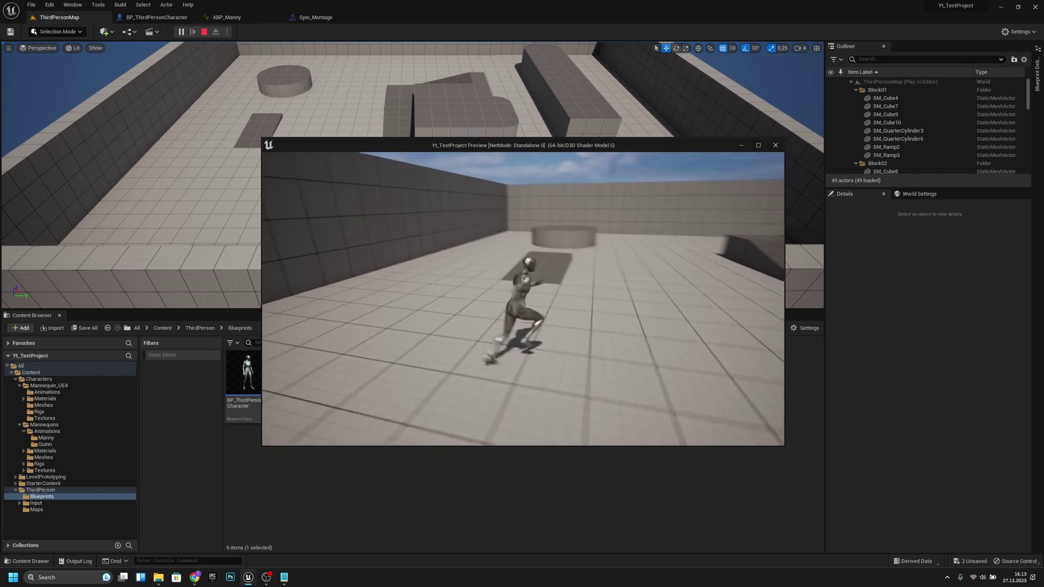
key(w)
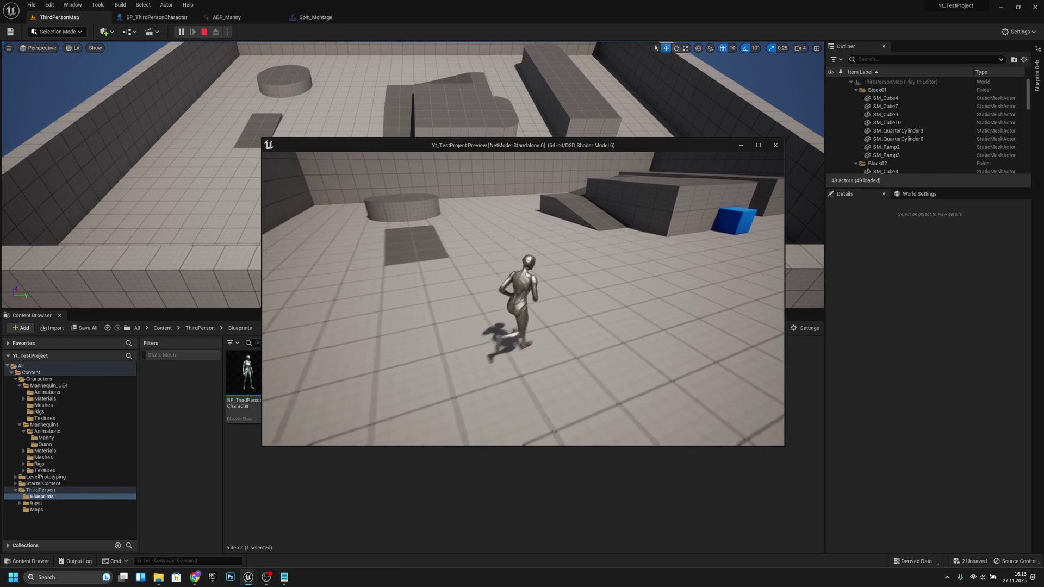